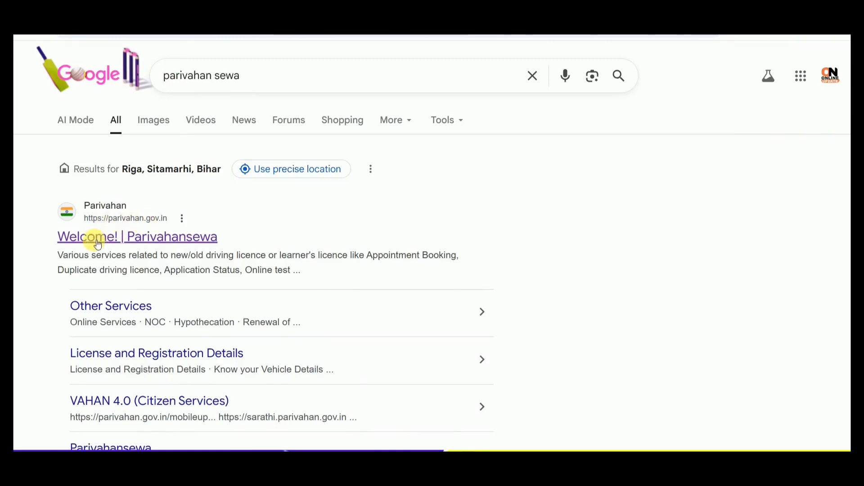
Step: Open the Parivahansewa website from the search results and go to its Drivers/ Learners License service
left_click(94, 240)
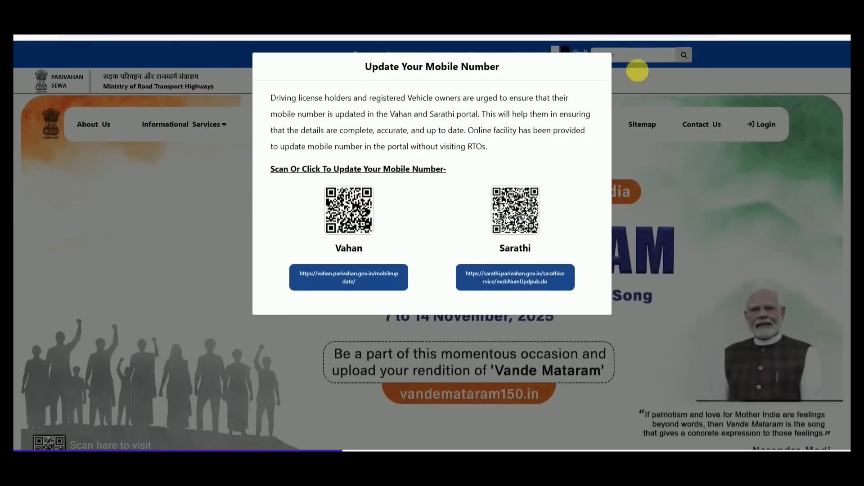
left_click(602, 67)
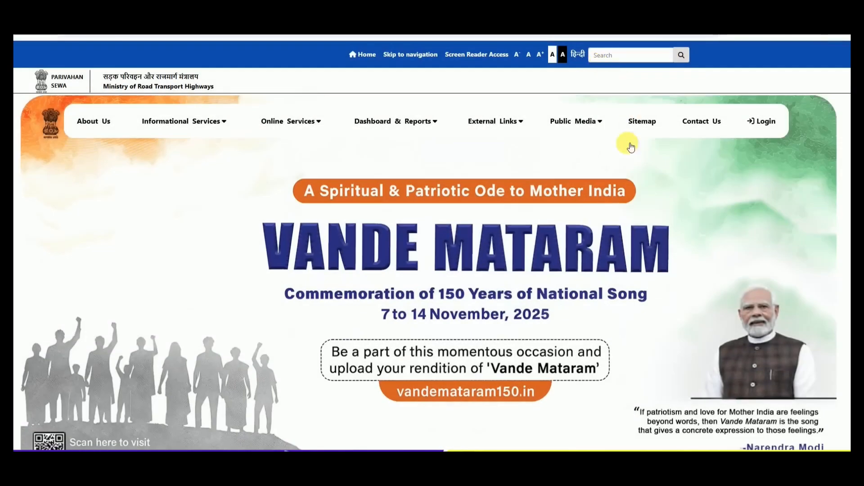
scroll(228, 229, "down", 4)
scroll(228, 228, "down", 4)
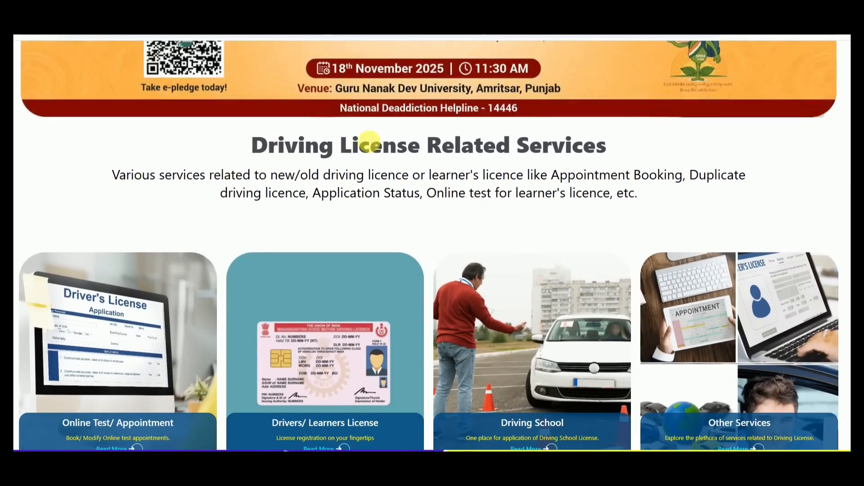
scroll(495, 173, "down", 2)
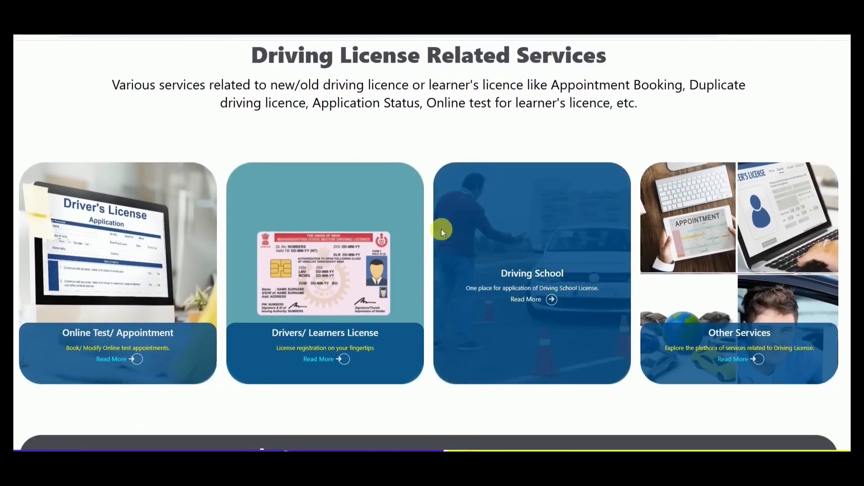
scroll(419, 379, "down", 1)
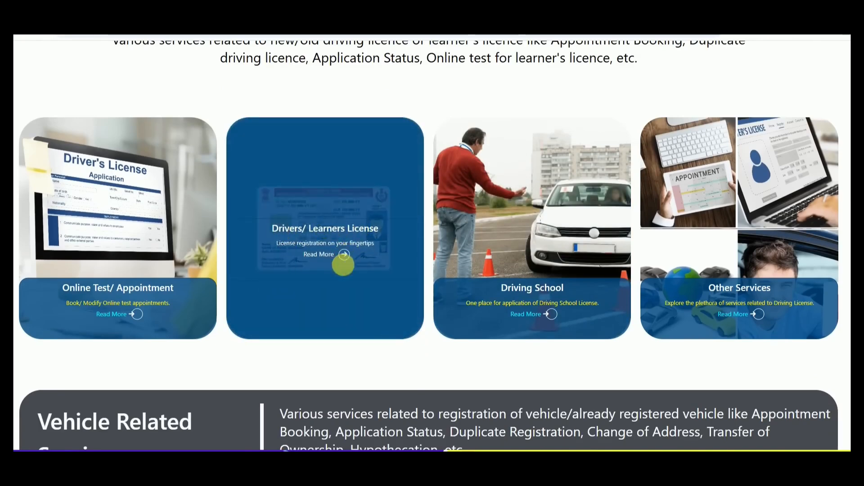
left_click(380, 199)
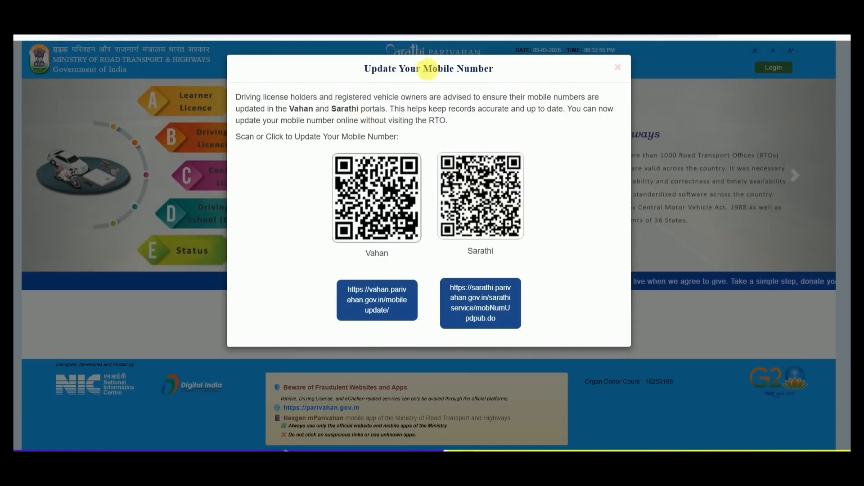
Step: Dismiss the mobile number update notice and select Bihar as the state for the service
left_click(619, 69)
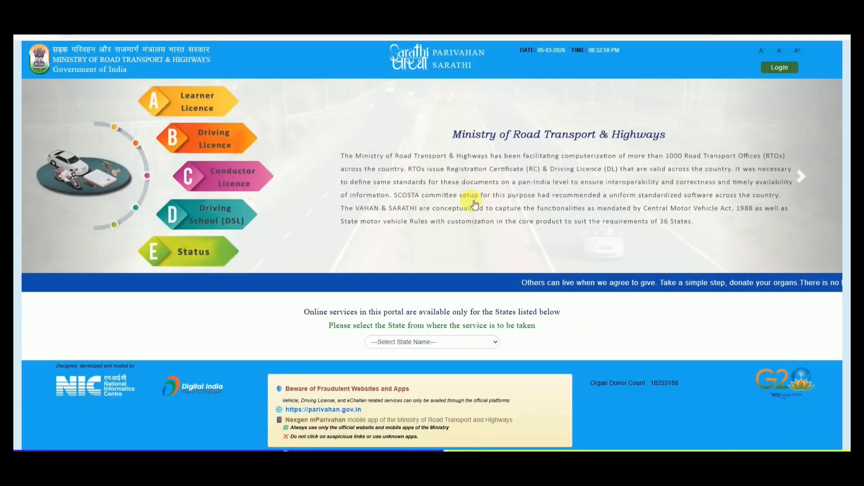
left_click(415, 341)
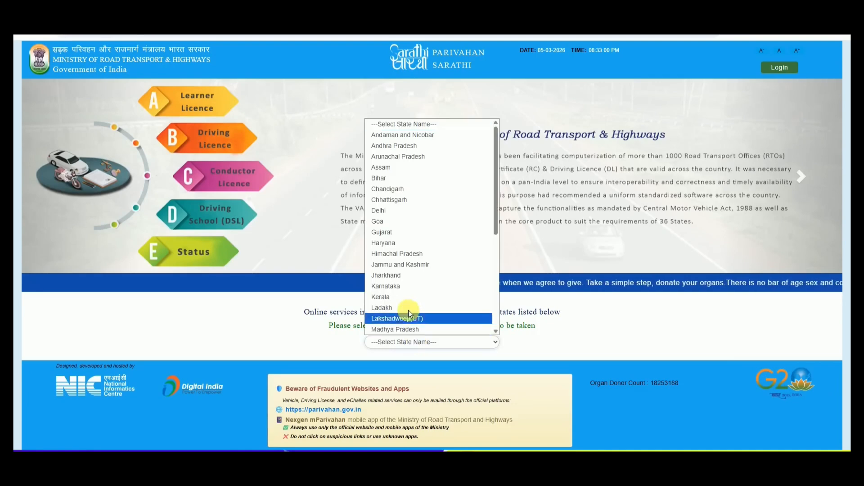
left_click(383, 177)
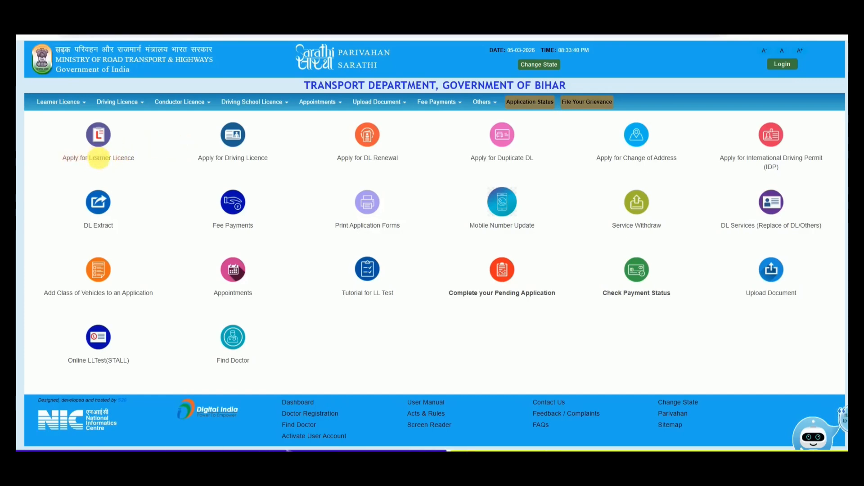
Step: Start a learner licence application and continue past the application stage instructions
left_click(99, 158)
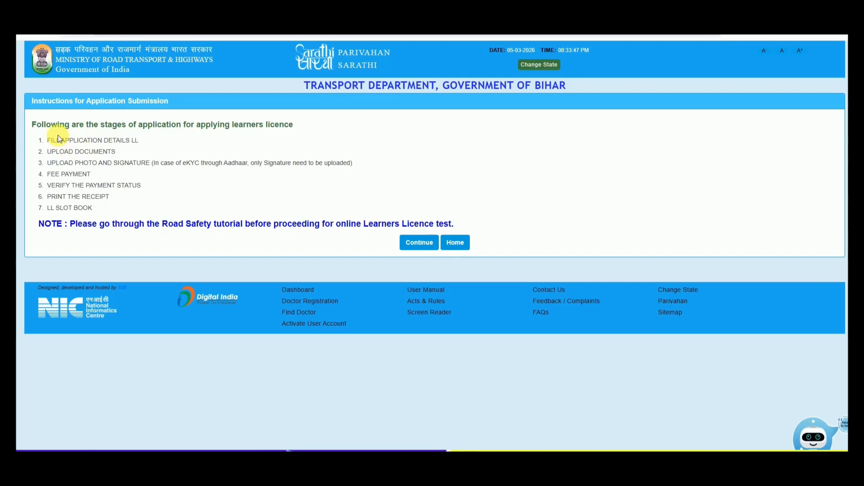
left_click_drag(54, 140, 206, 175)
left_click(213, 154)
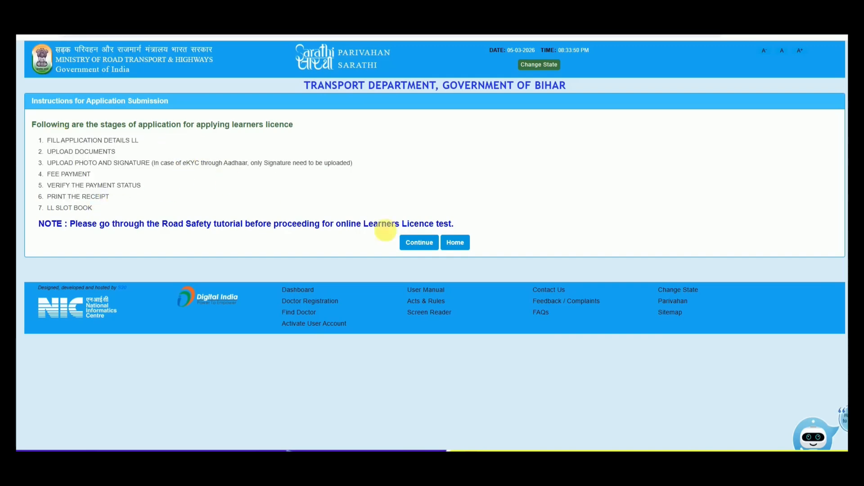
left_click(421, 245)
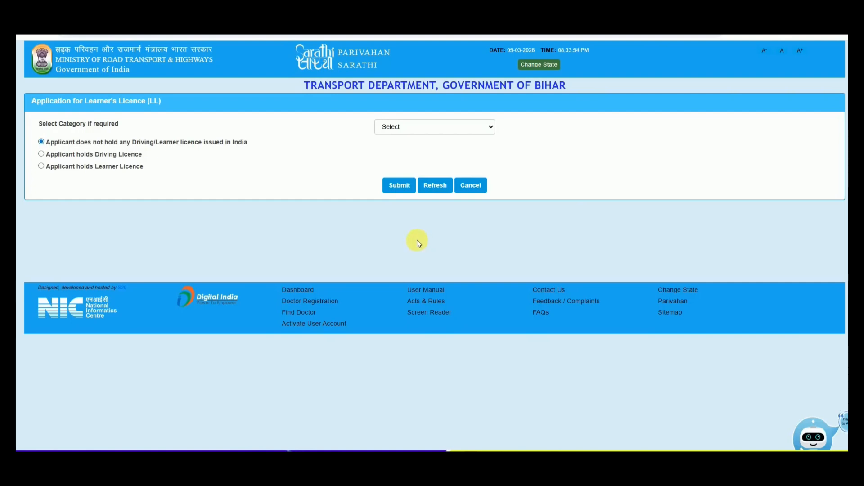
Step: Set the applicant category to General and submit it for an applicant without any existing driving or learner licence
left_click(410, 130)
left_click(410, 128)
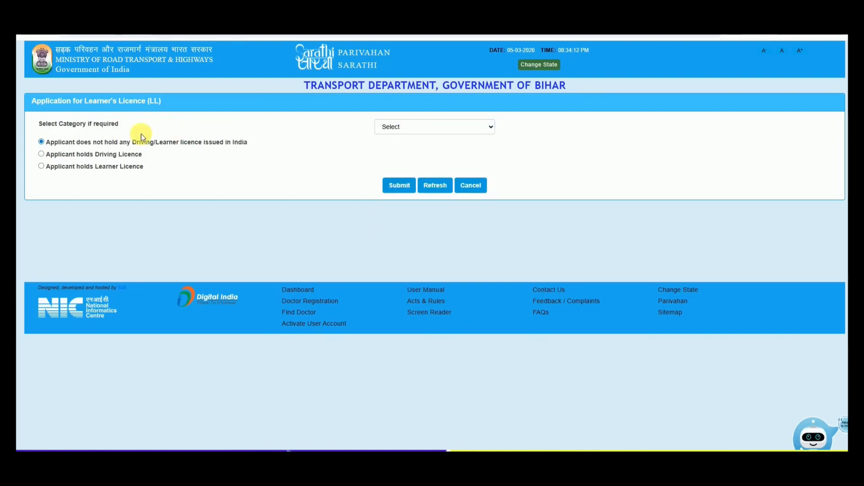
left_click(391, 127)
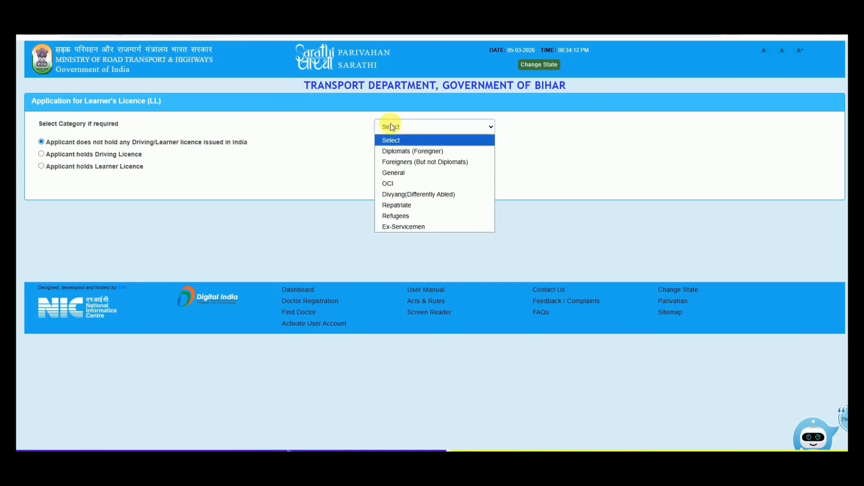
left_click(395, 173)
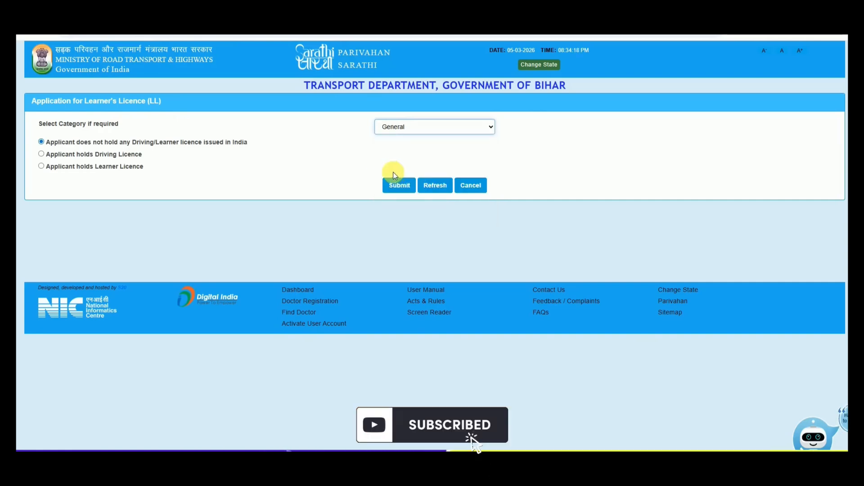
left_click(399, 185)
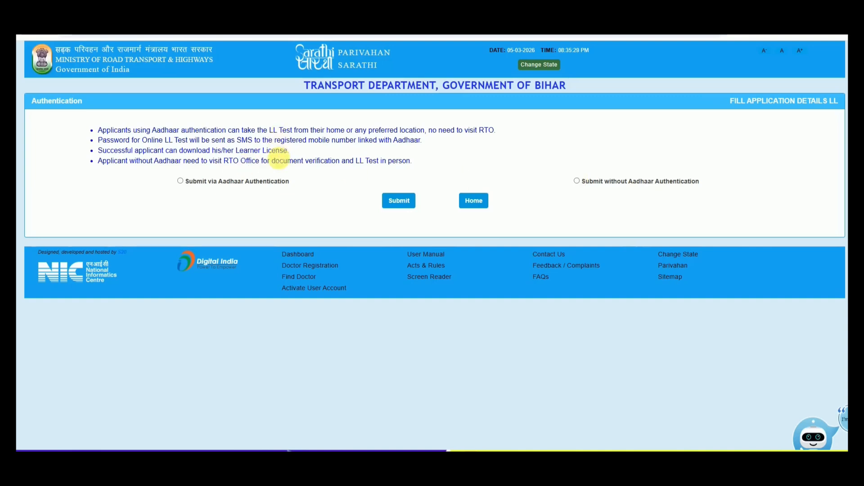
Step: Choose to submit via Aadhaar Authentication and accept the notice about the linked mobile number
left_click(186, 181)
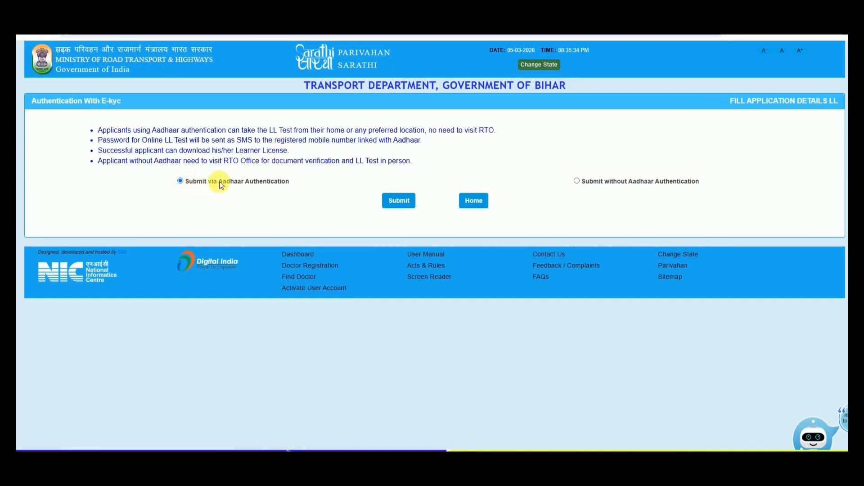
left_click(396, 204)
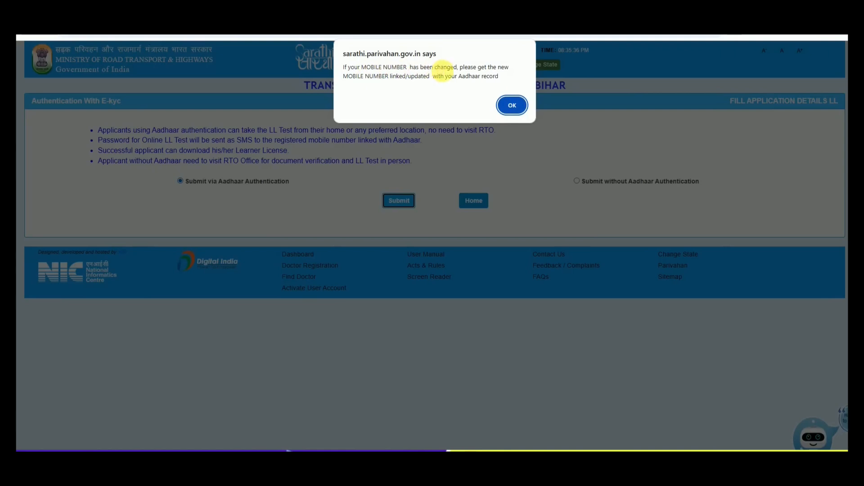
left_click(512, 106)
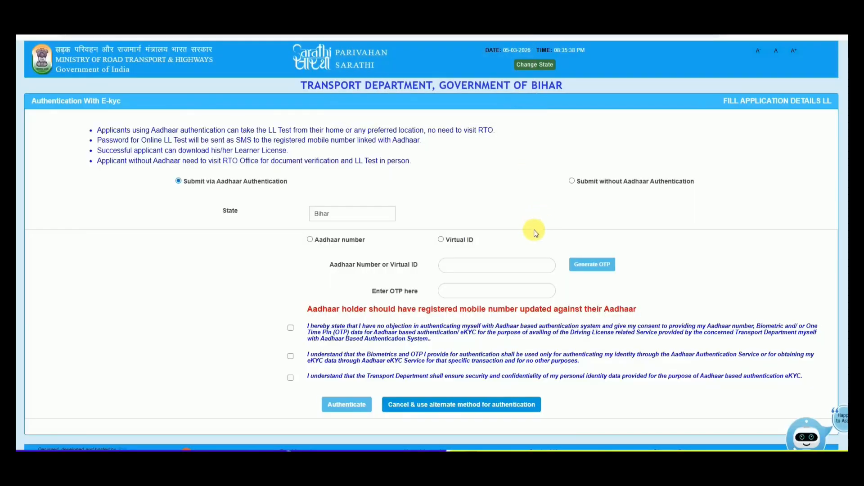
Step: Authenticate with the applicant's Aadhaar number and the one-time password, accepting all three consent statements
left_click(310, 240)
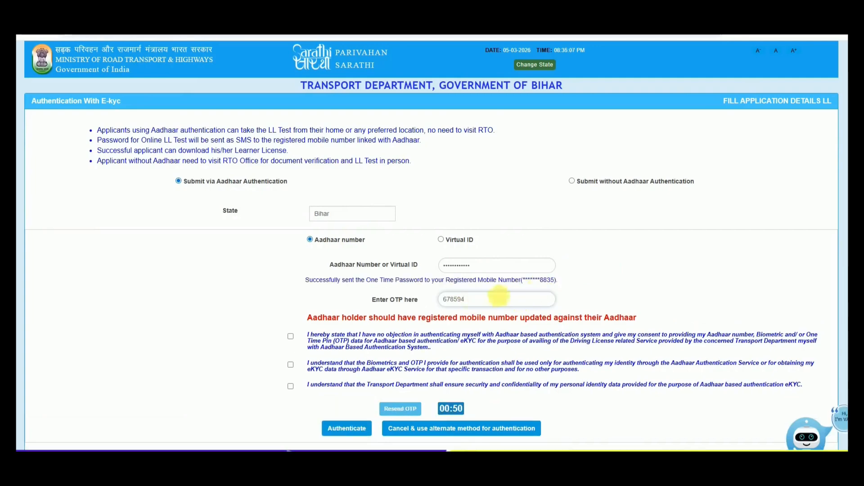
left_click(291, 336)
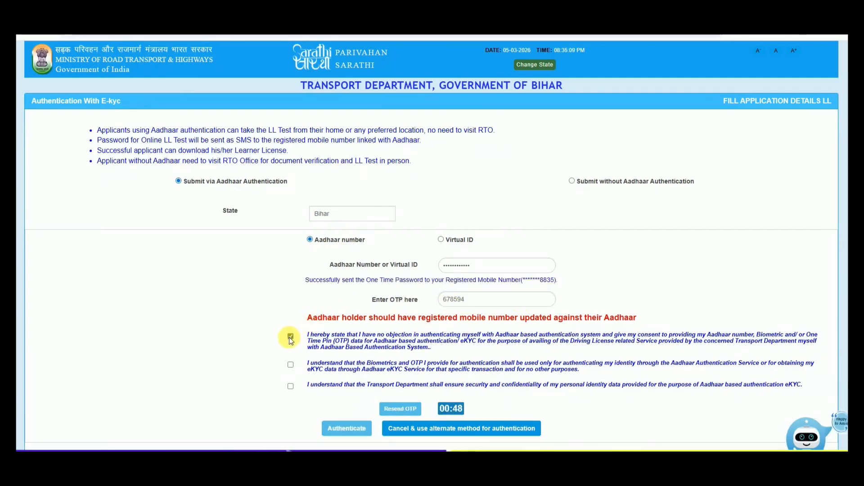
left_click(290, 364)
left_click(290, 386)
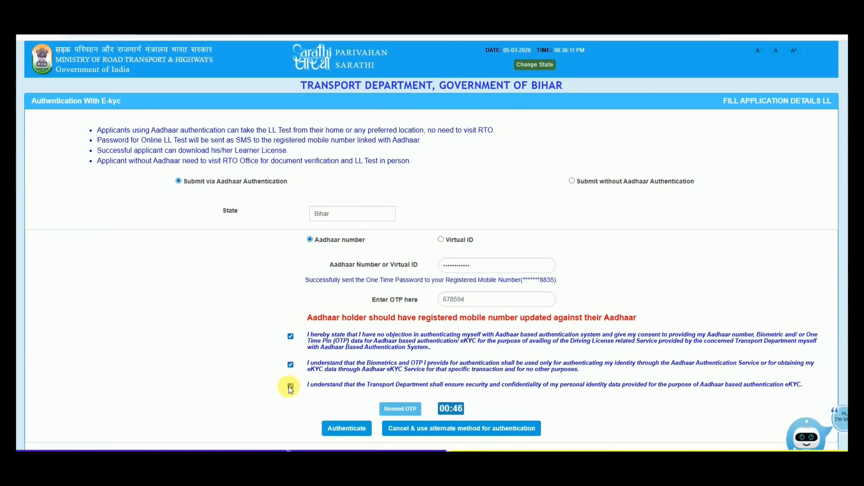
left_click(343, 430)
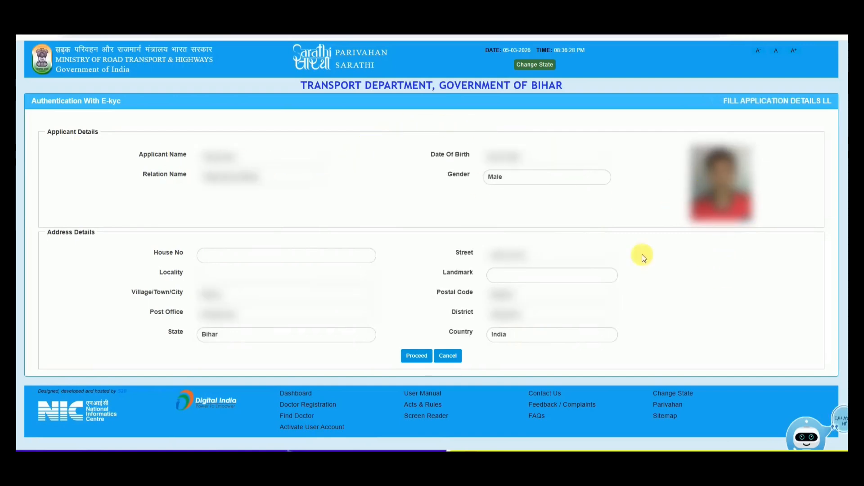
Step: Proceed with the fetched applicant details and set the RTO office to SITAMARHI -- BR30 in the application form
left_click(416, 356)
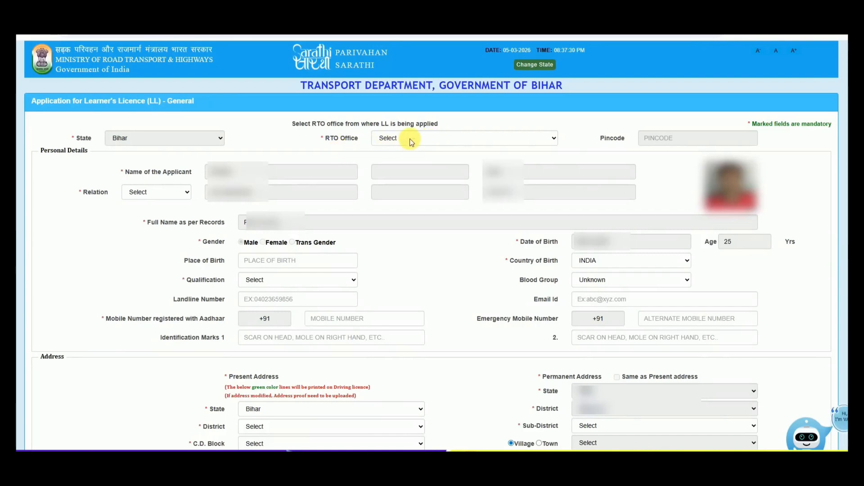
left_click(411, 140)
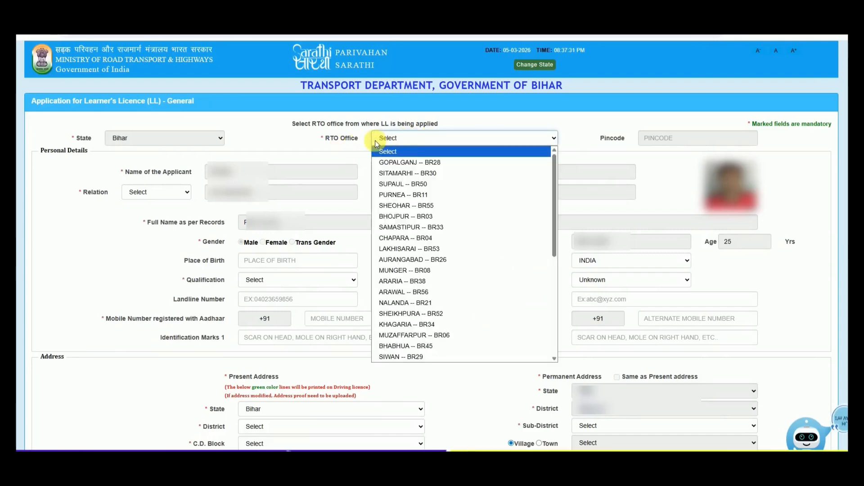
scroll(454, 306, "down", 3)
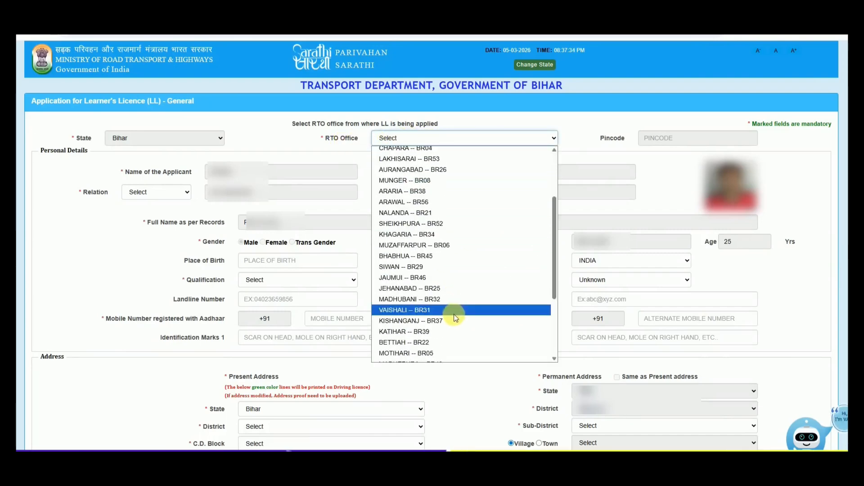
scroll(446, 312, "down", 3)
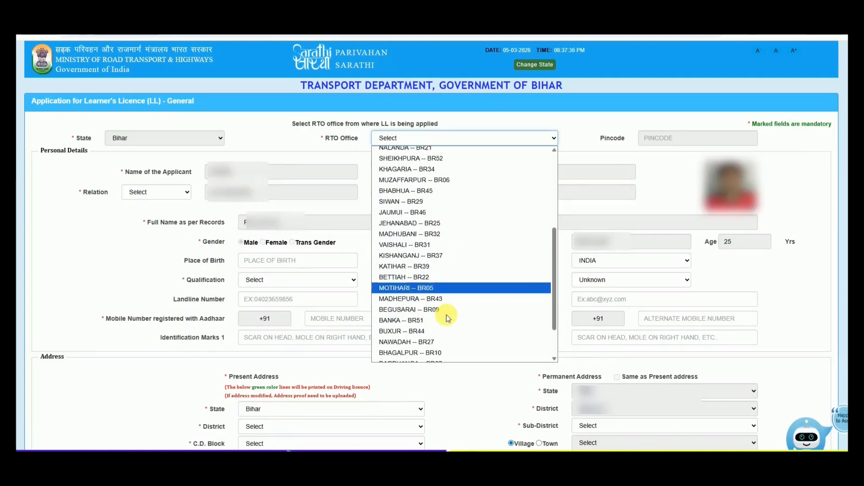
scroll(445, 313, "down", 1)
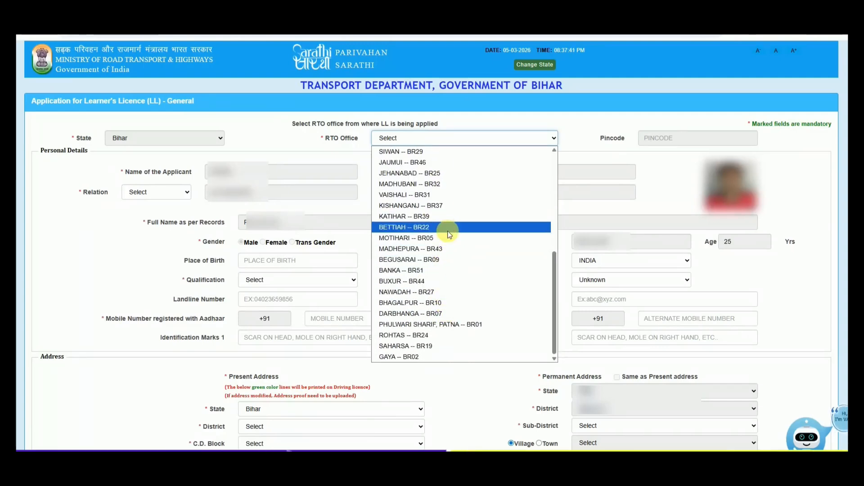
scroll(448, 229, "up", 4)
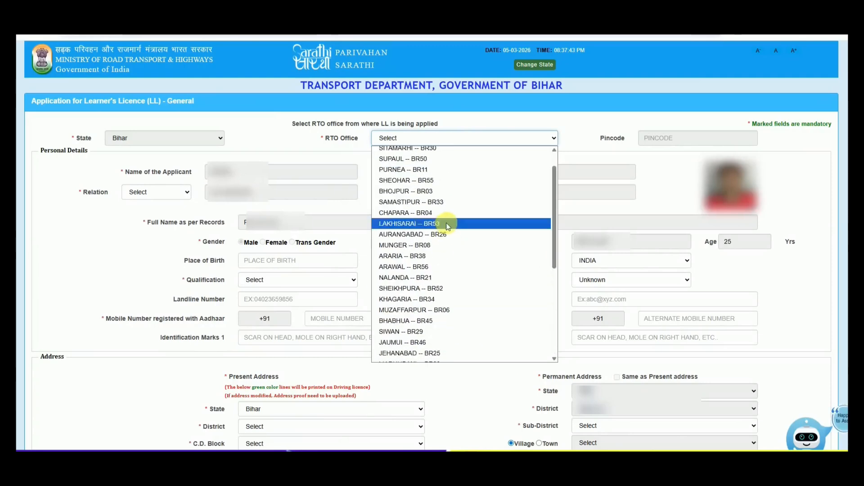
left_click(439, 173)
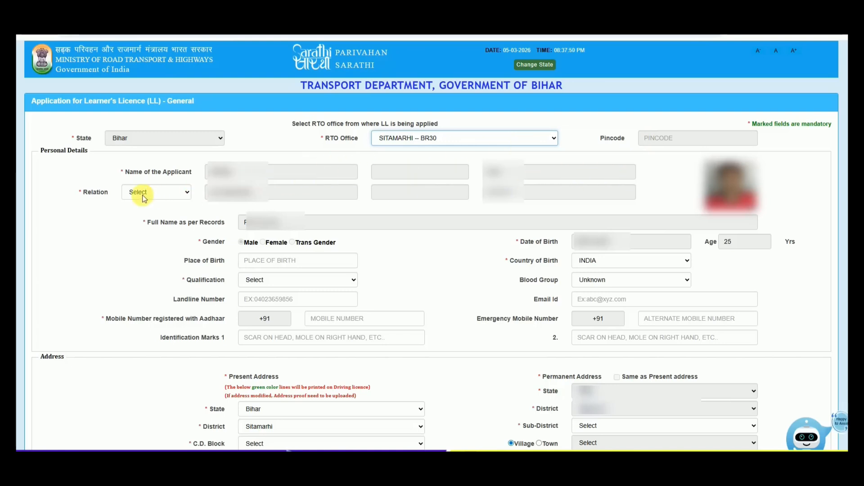
Step: In the personal details, set the relation to Father, the gender to Male and the qualification to 10th Standard or Equivalent
left_click(157, 191)
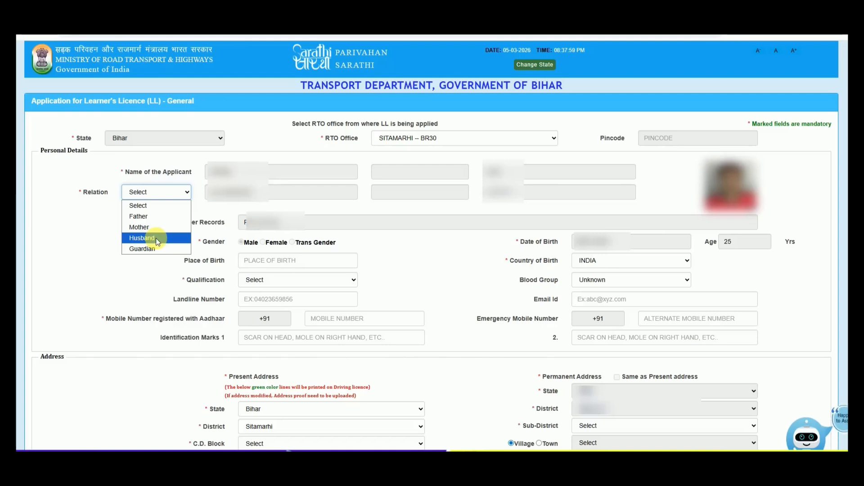
left_click(155, 217)
left_click(241, 243)
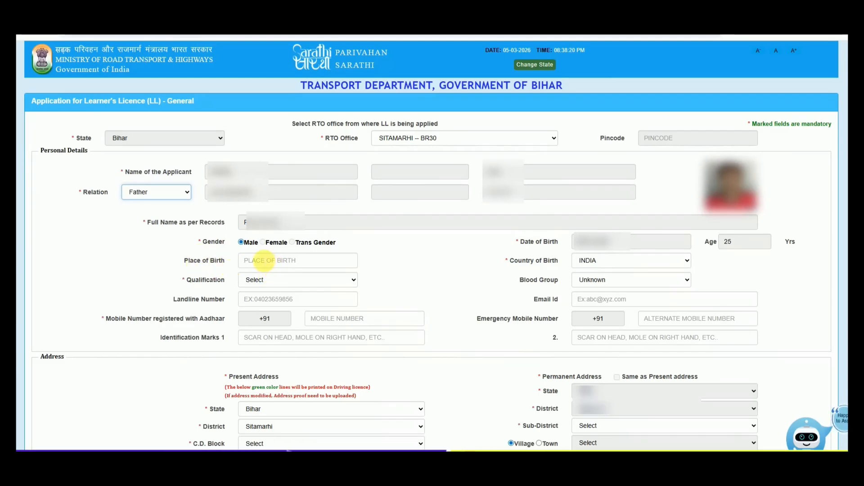
left_click(286, 281)
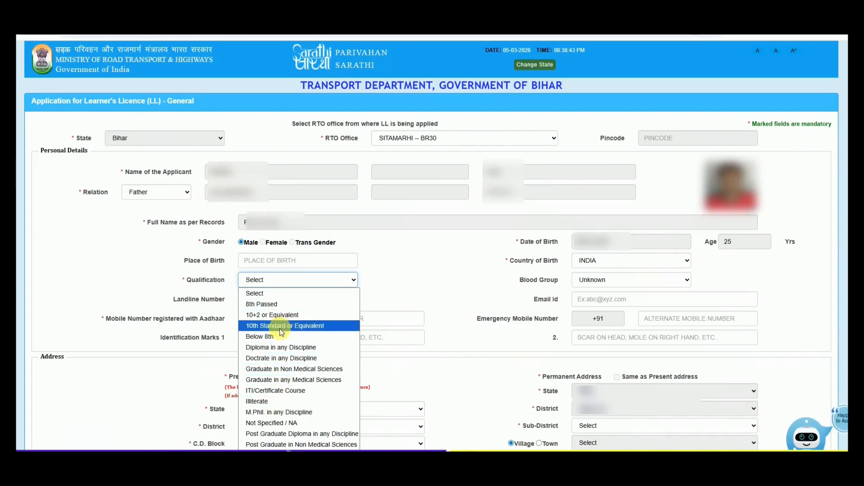
left_click(299, 326)
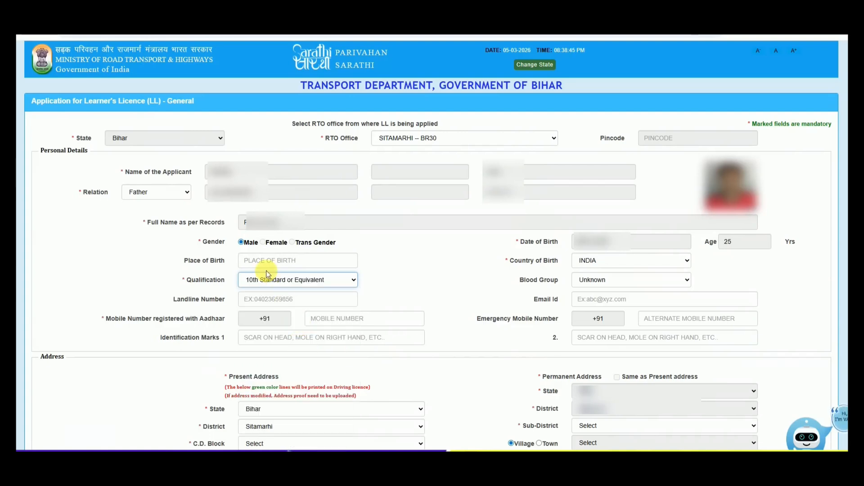
Step: Set the applicant's blood group to A+ in the personal details
left_click(602, 282)
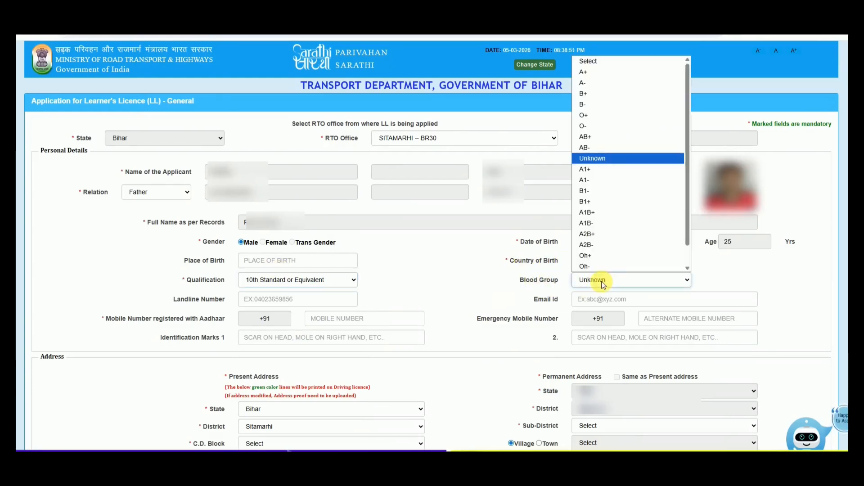
left_click(606, 73)
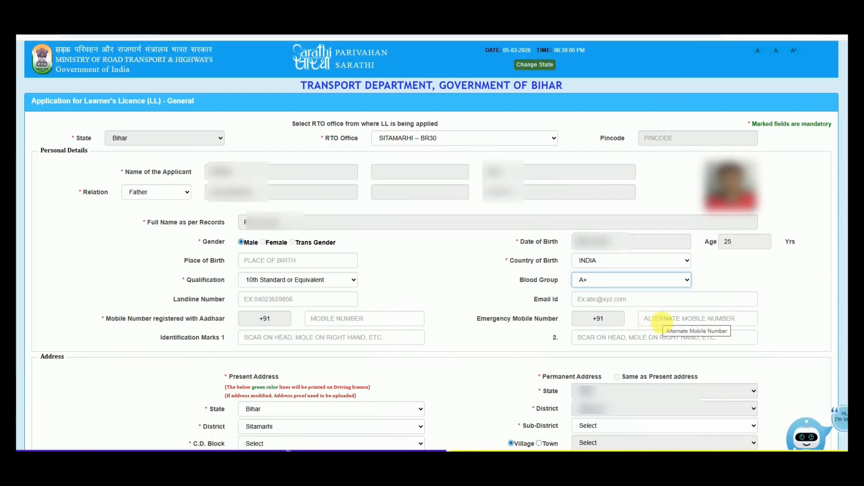
left_click(159, 341)
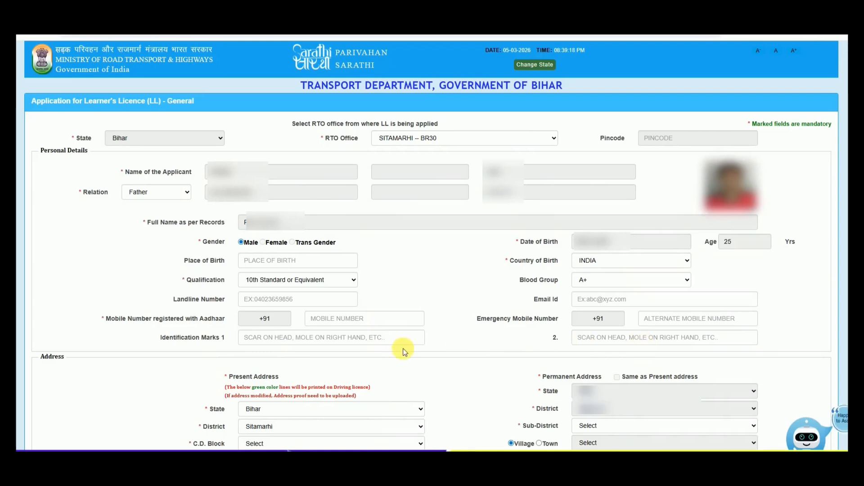
Step: Add Motor cycle without Gear (Non Transport) (MCWOG) to the selected vehicle classes, then remove it from the selection
scroll(403, 349, "down", 5)
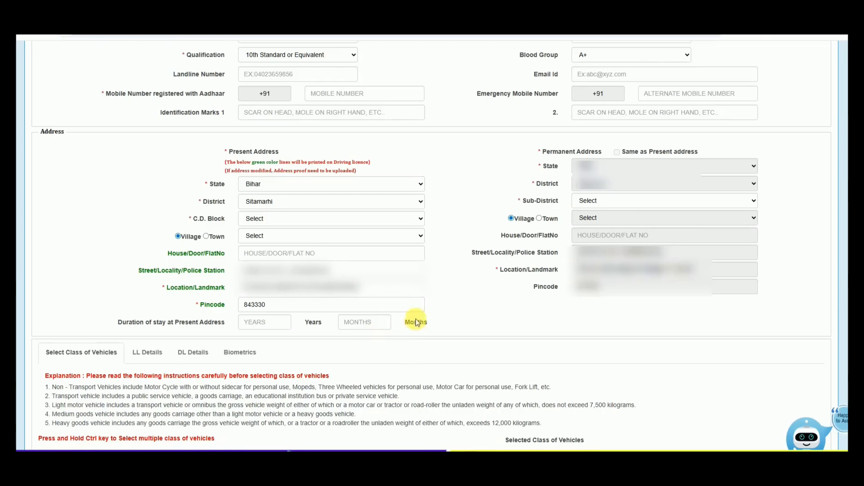
scroll(422, 336, "down", 1)
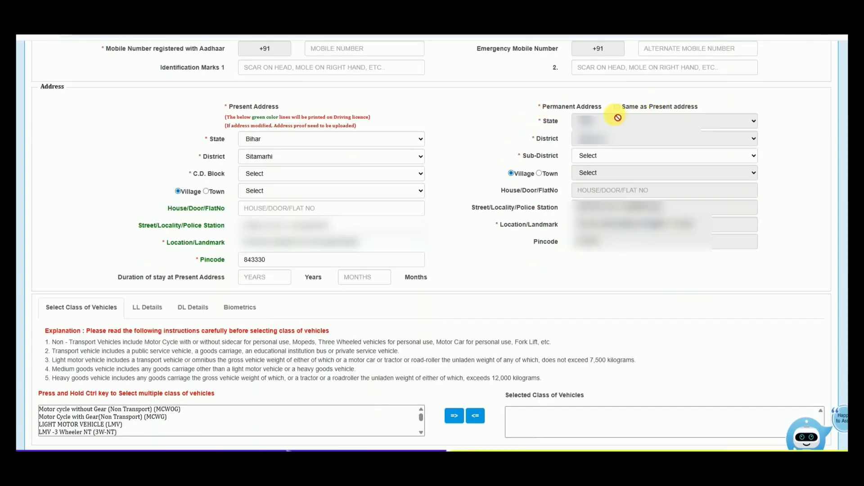
scroll(441, 297, "down", 1)
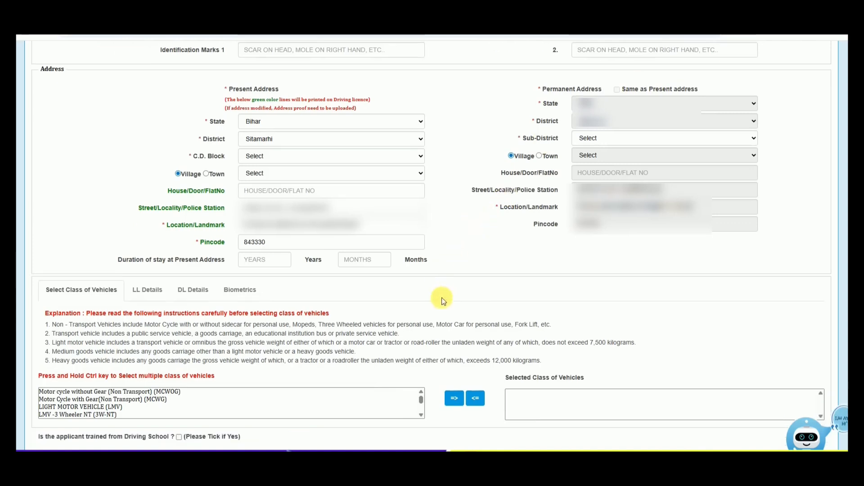
scroll(443, 301, "down", 3)
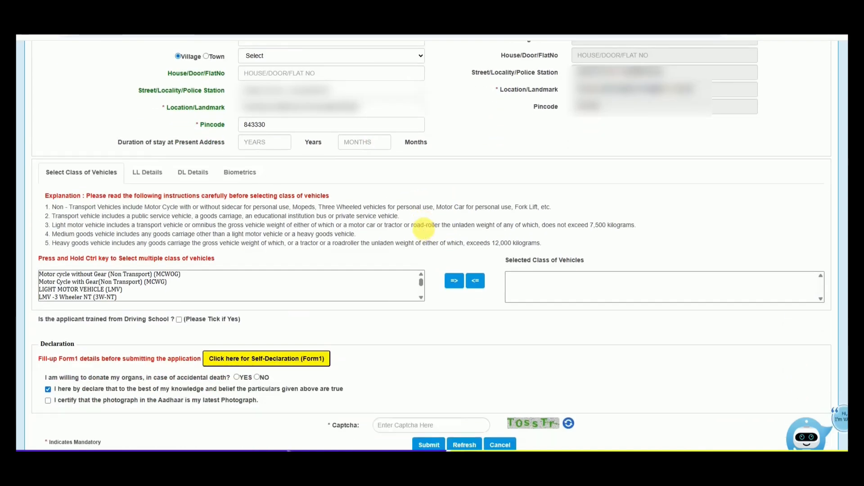
scroll(424, 227, "down", 1)
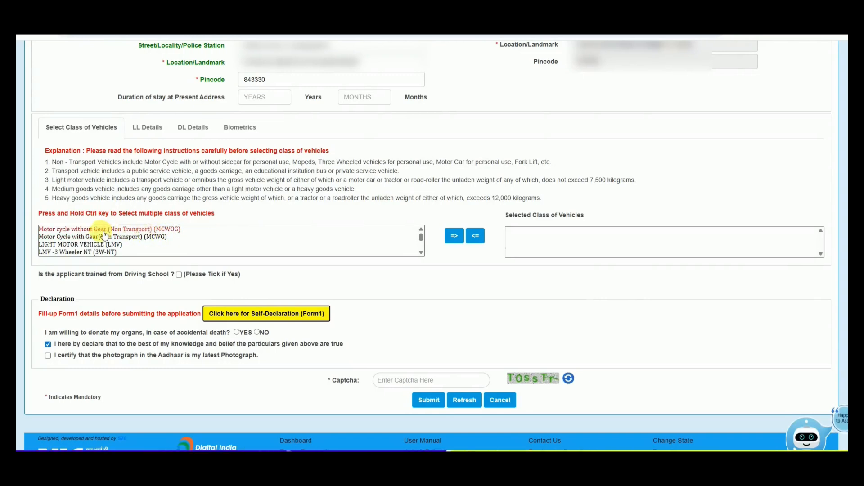
left_click(50, 230)
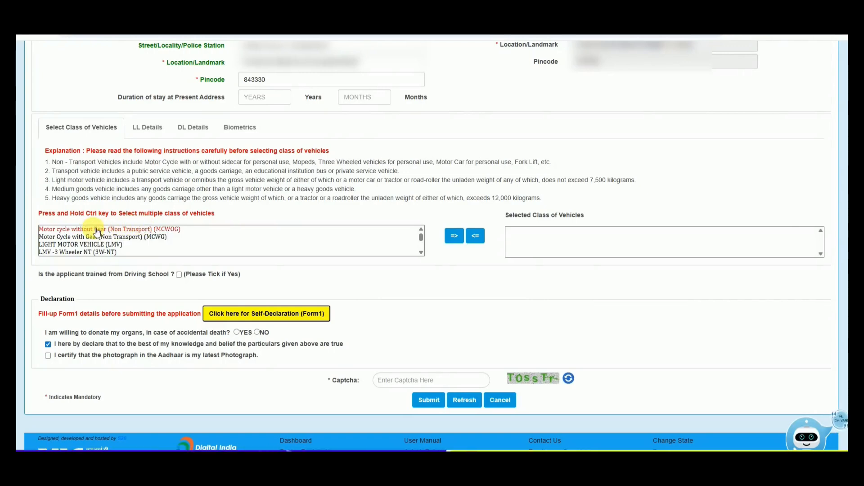
left_click(71, 231)
left_click(455, 235)
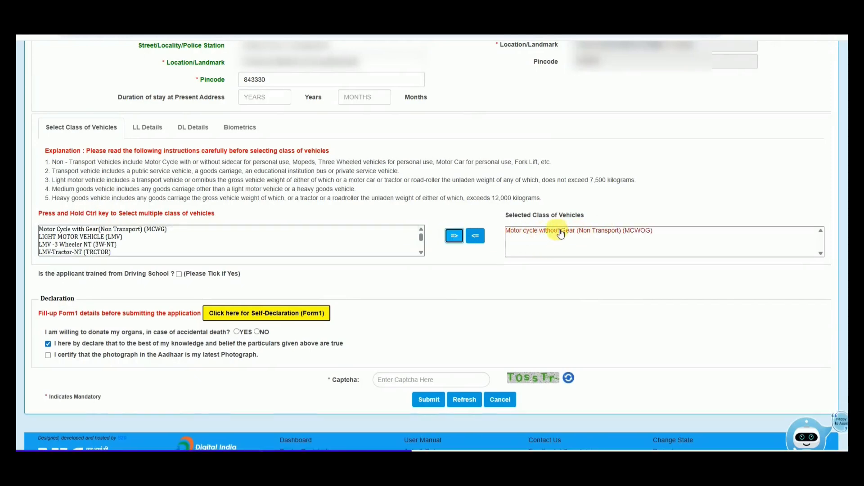
left_click(476, 239)
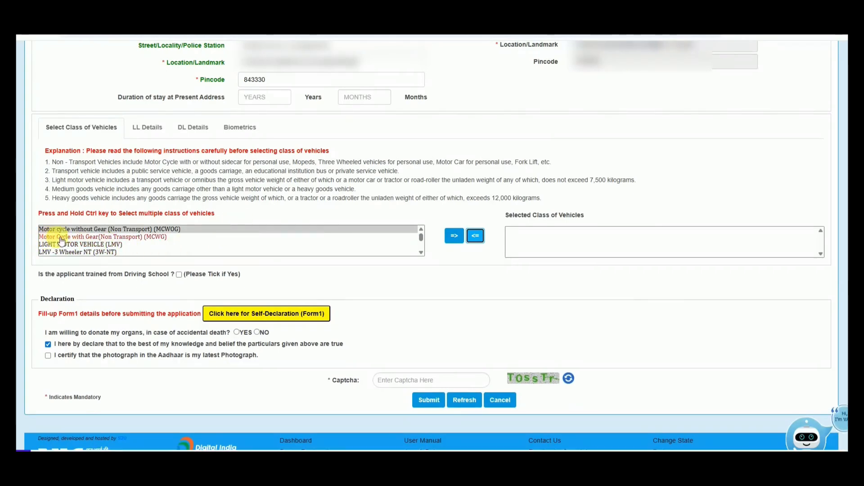
Step: Add Motor Cycle with Gear (Non Transport) (MCWG) and LIGHT MOTOR VEHICLE (LMV) to the selected classes of vehicles
left_click(109, 239)
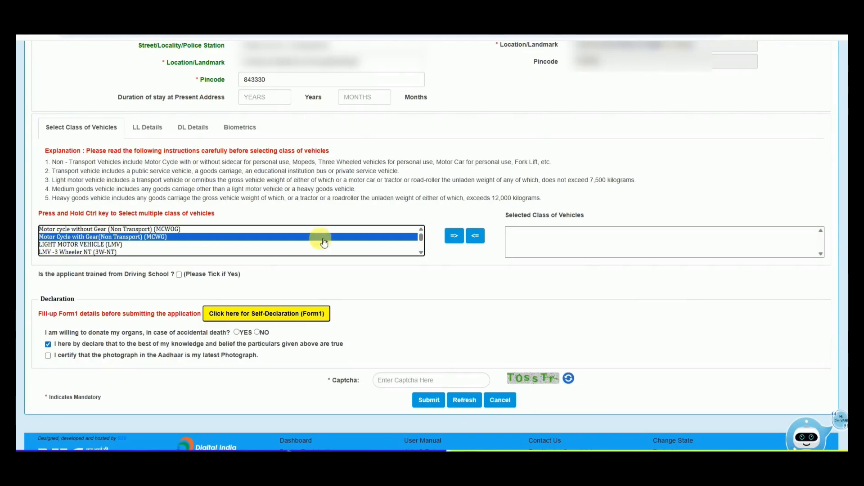
left_click(454, 236)
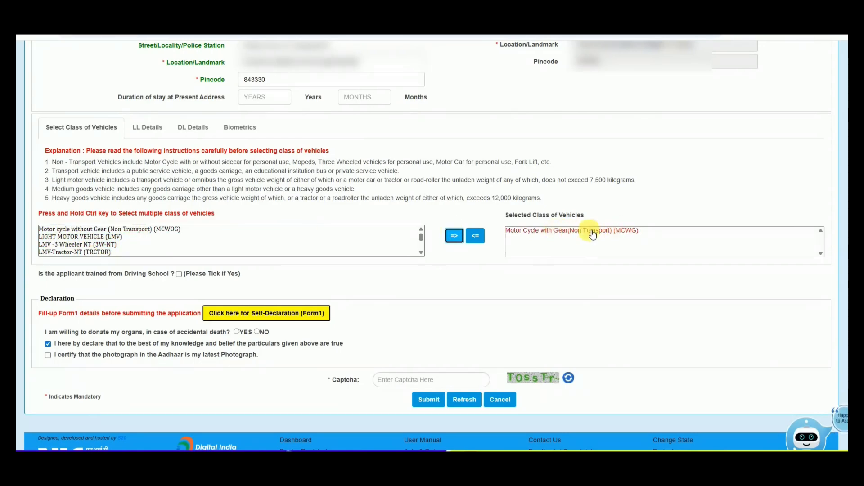
left_click(90, 237)
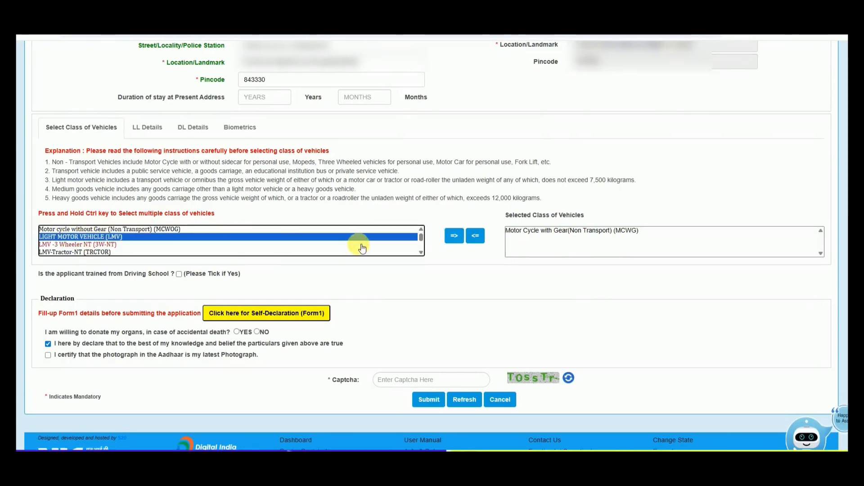
left_click(458, 240)
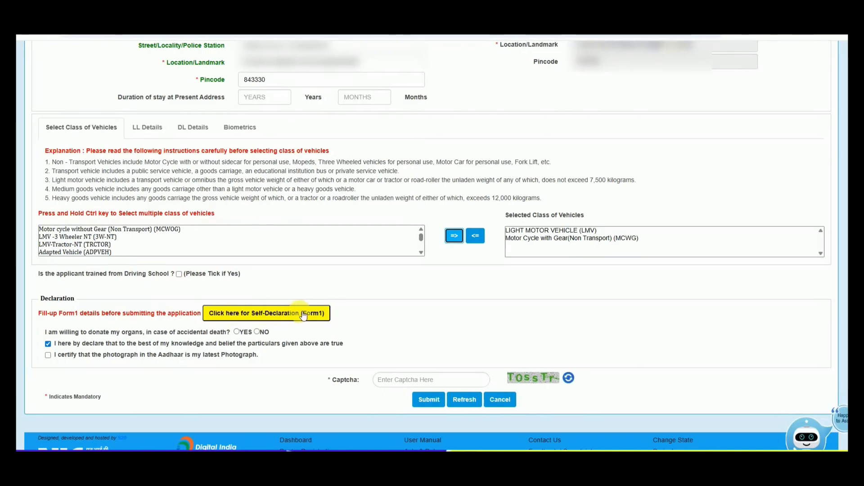
Step: In the Form 1 self-declaration, answer Yes to question (b) and No to all other questions, and accept the truth declaration
left_click(260, 313)
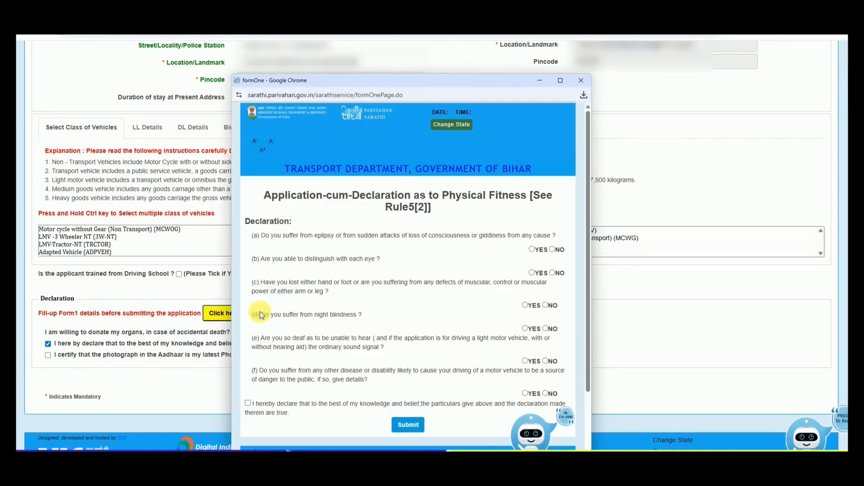
left_click(561, 81)
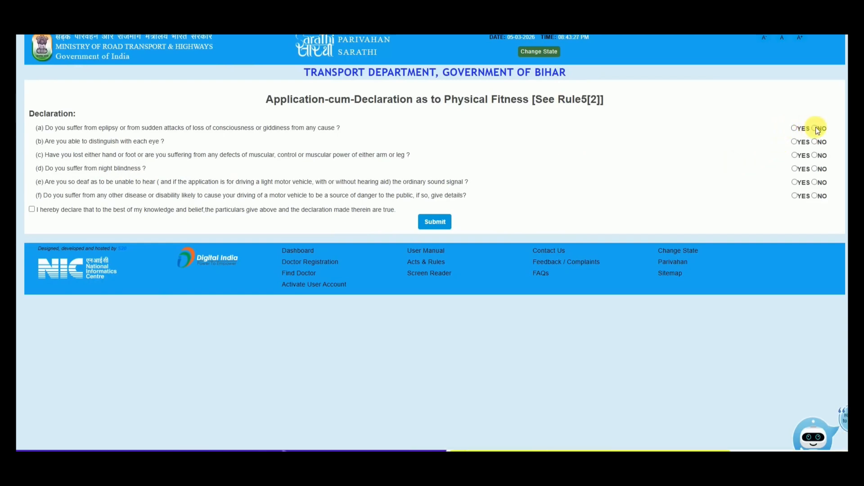
left_click(814, 129)
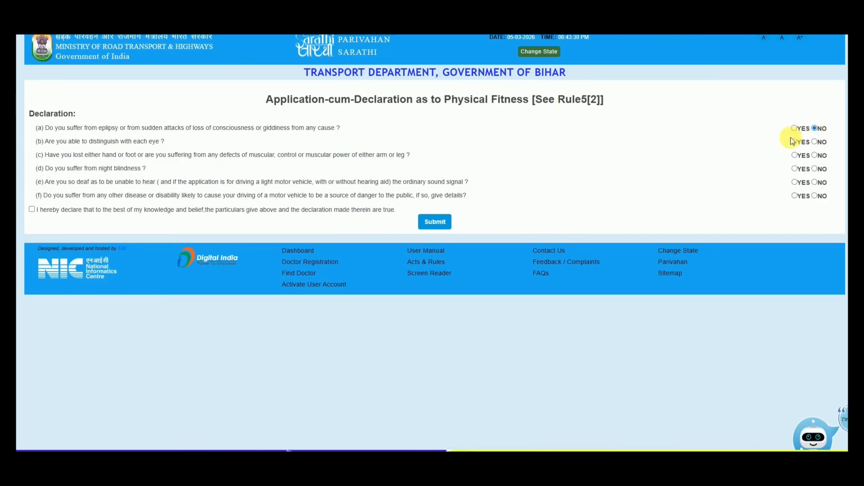
left_click(815, 156)
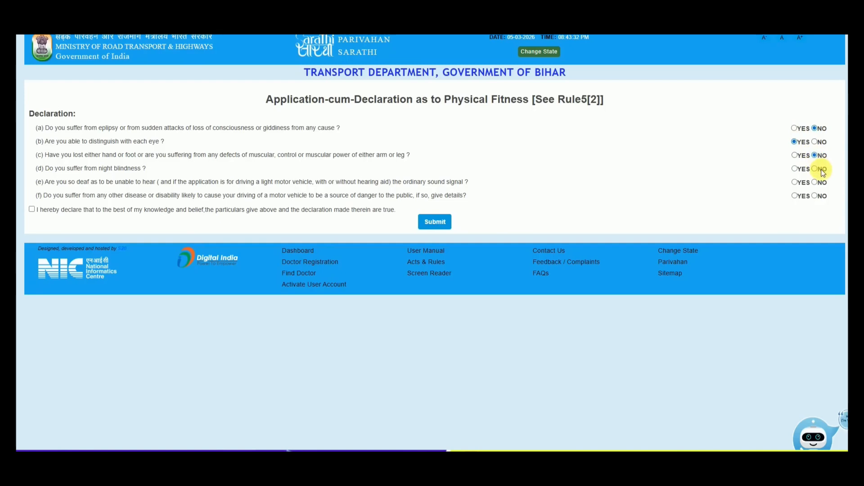
left_click(816, 196)
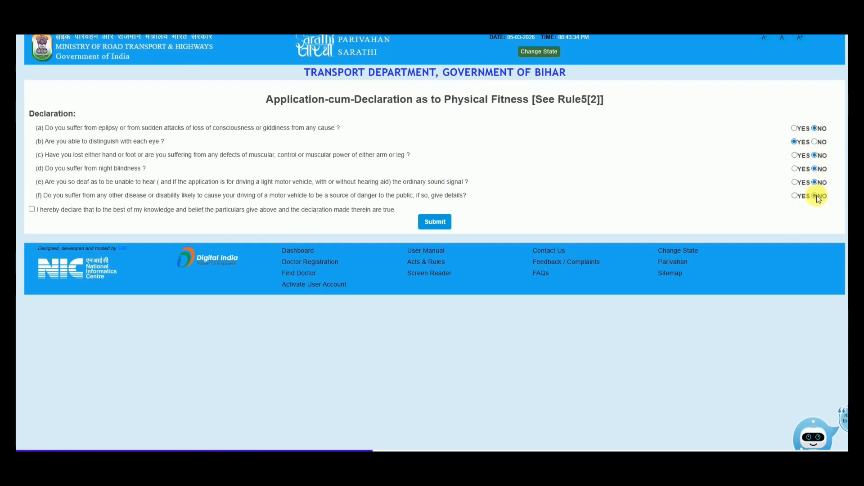
left_click(32, 209)
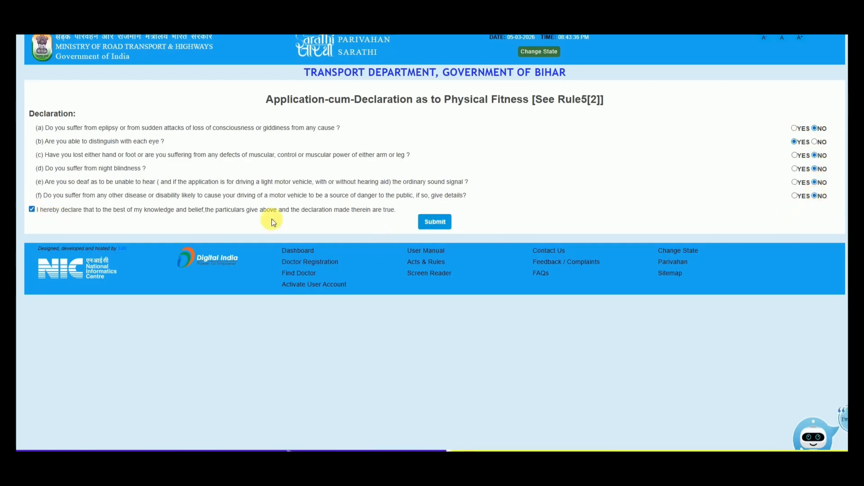
Step: Submit the physical fitness self-declaration, confirm the submission and return to the application form
left_click(433, 227)
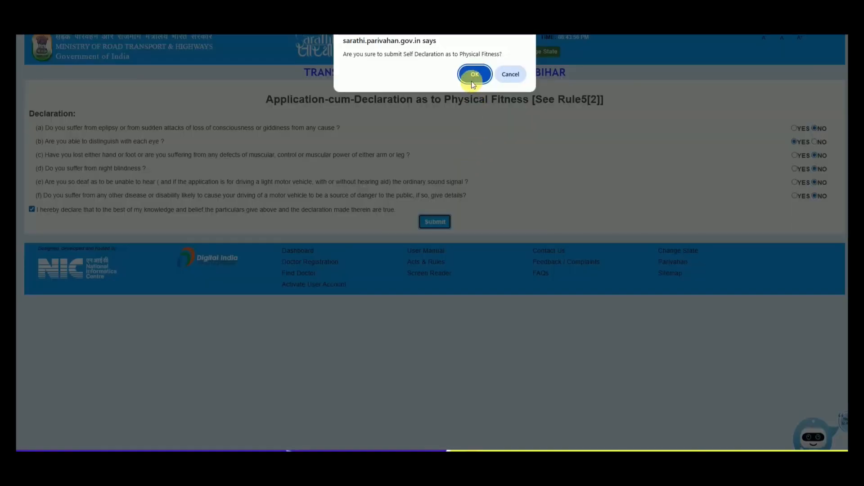
left_click(474, 77)
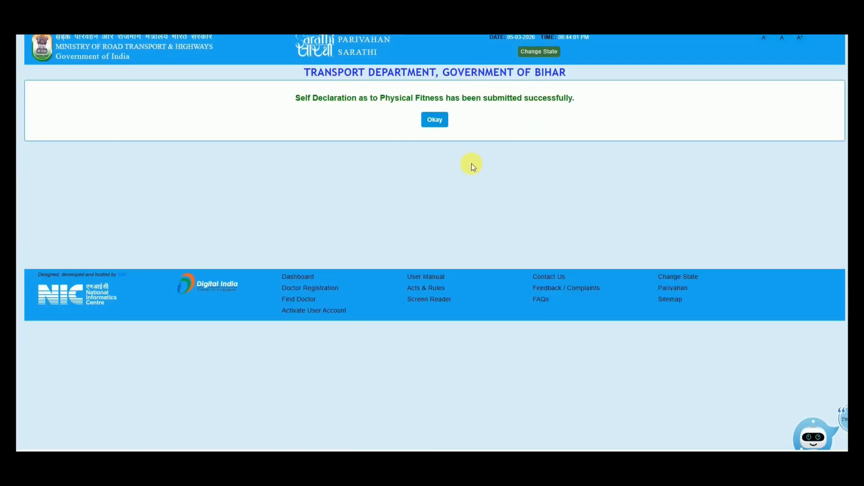
left_click(435, 120)
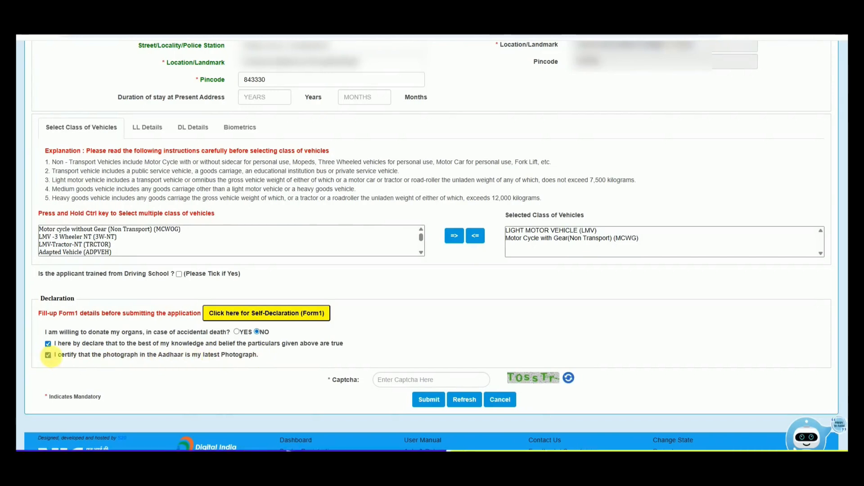
Step: Decline organ donation, certify the Aadhaar photograph as the latest, and submit the application, continuing past the reference slip
left_click(428, 399)
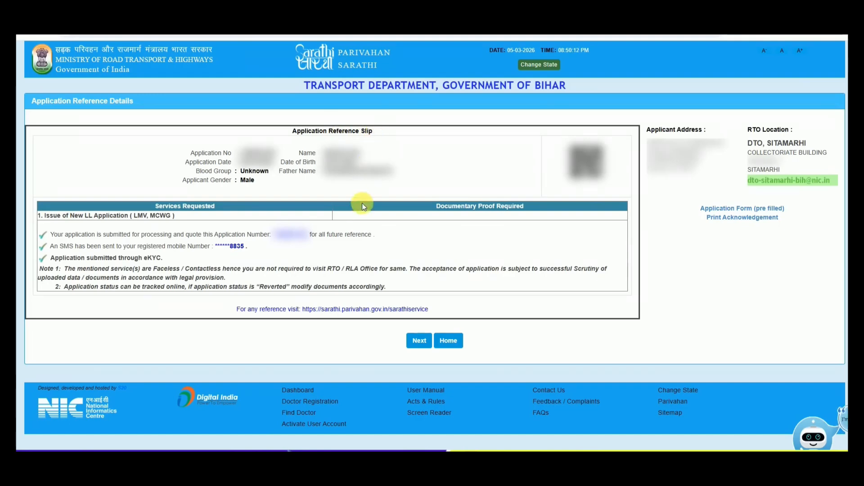
left_click(415, 343)
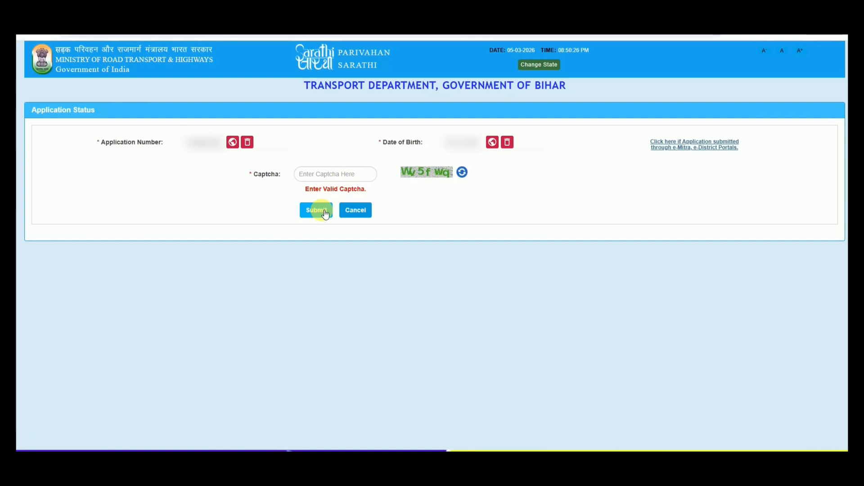
Step: Open the application's status details and proceed to the Upload Photo and Signature stage
left_click(316, 210)
scroll(698, 174, "down", 1)
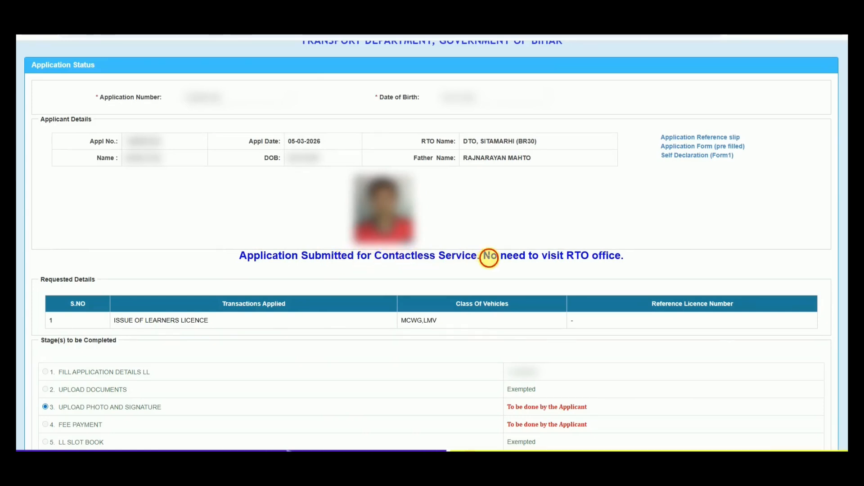
left_click_drag(489, 258, 617, 258)
left_click(509, 259)
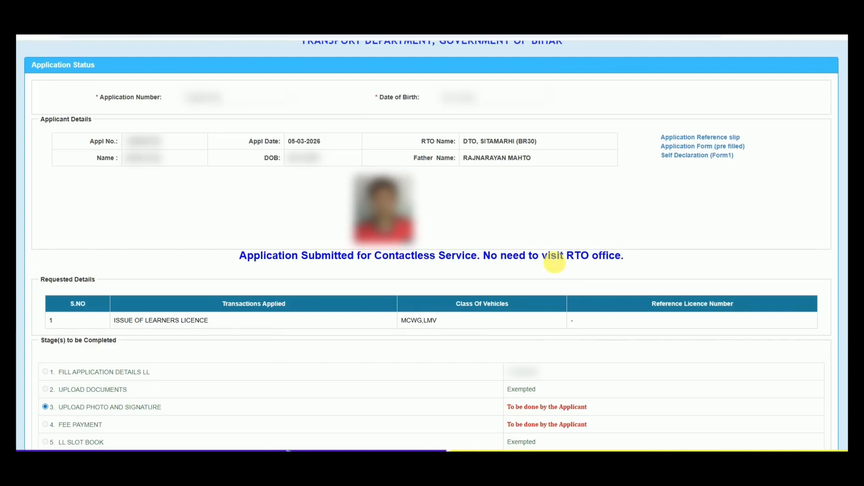
scroll(549, 267, "down", 5)
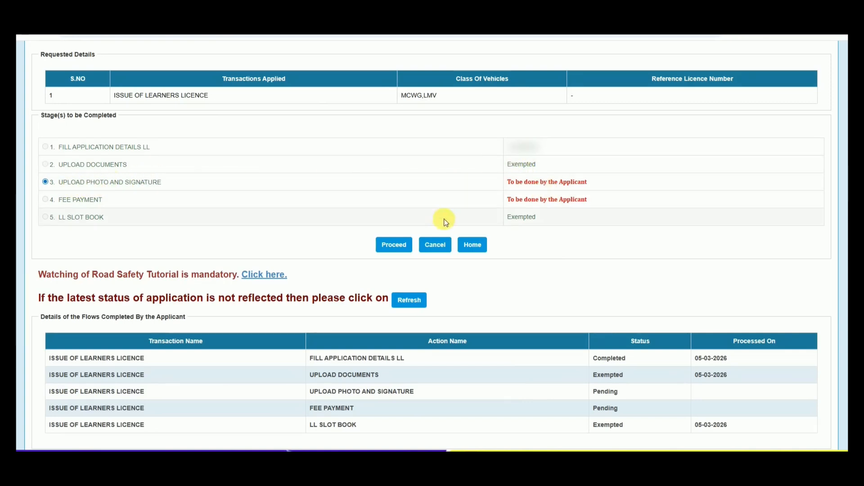
left_click(386, 248)
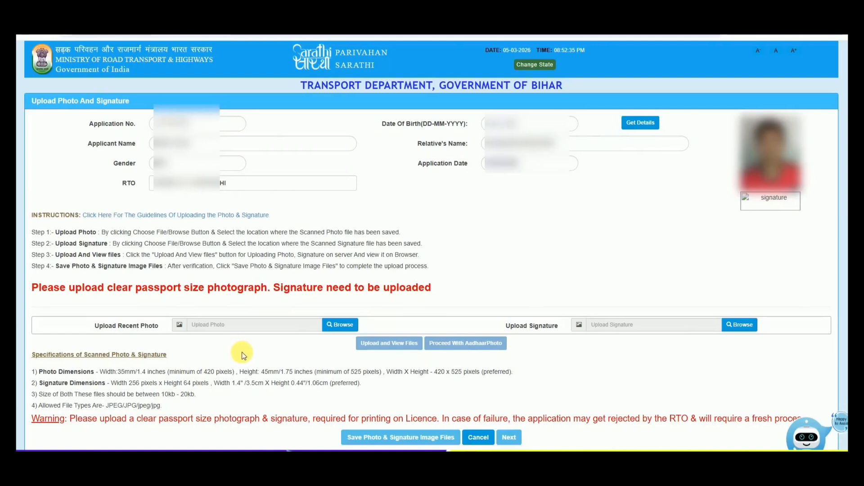
Step: Upload My photo 2.jpg as the recent photo and RA_SIGNATURE.jpg as the signature, and view the uploaded files
left_click(341, 329)
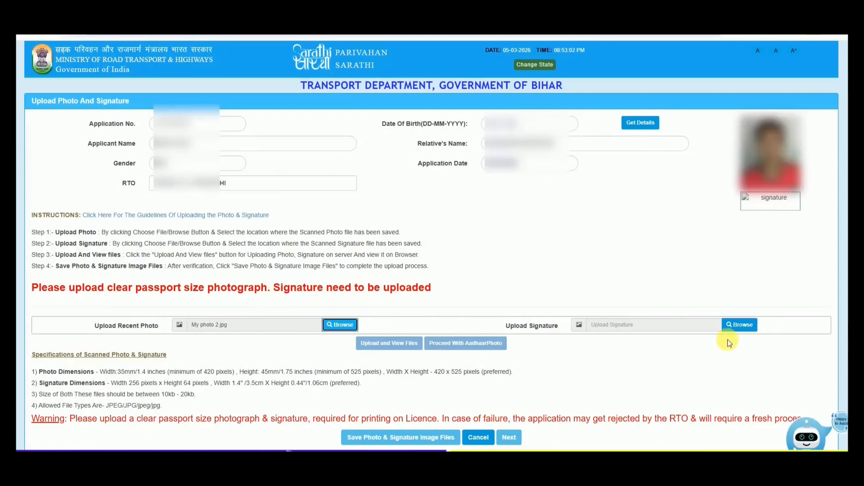
left_click(736, 324)
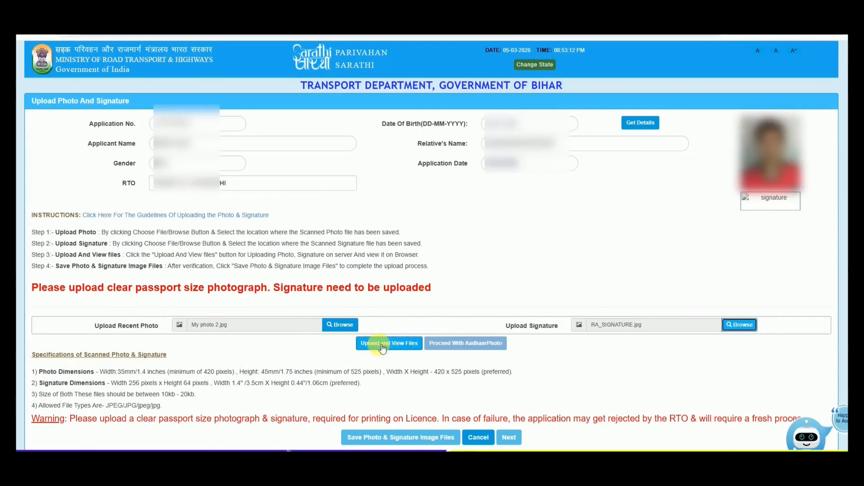
left_click(388, 346)
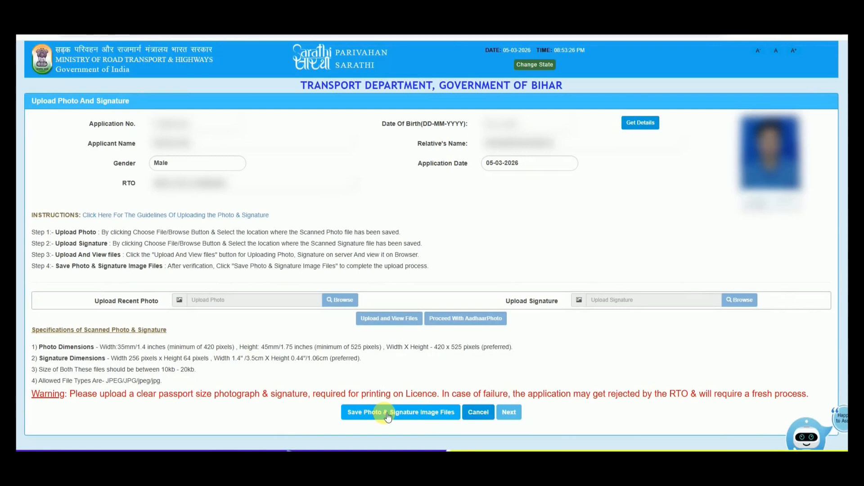
Step: Save the uploaded photo and signature image files, confirm the save and continue to the application status page
left_click(373, 418)
left_click(476, 123)
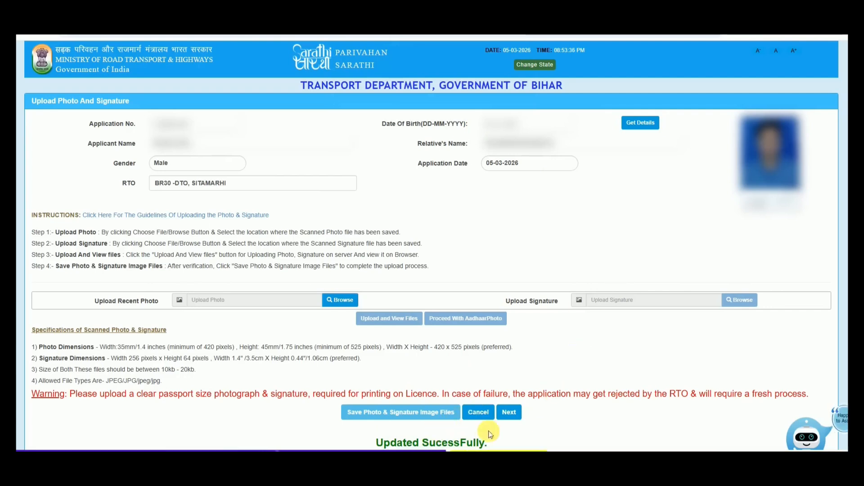
left_click(515, 418)
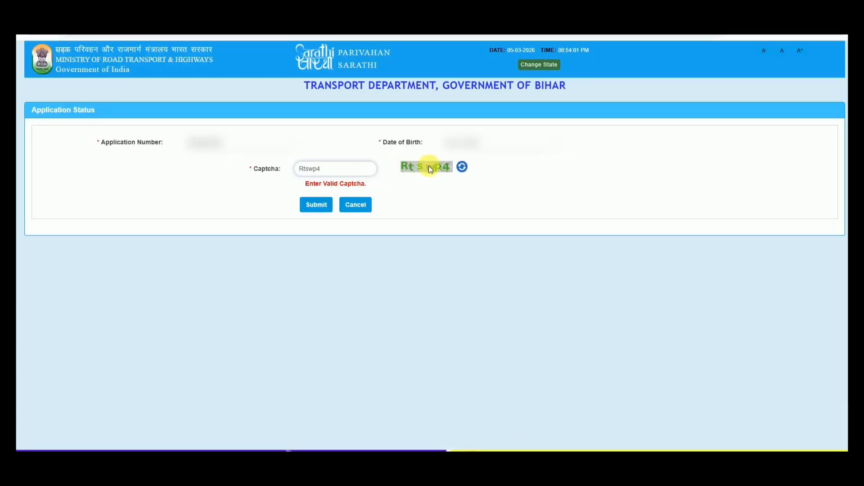
Step: Submit the application status lookup and proceed to the Fee Payment stage of the learner's licence application
left_click(317, 207)
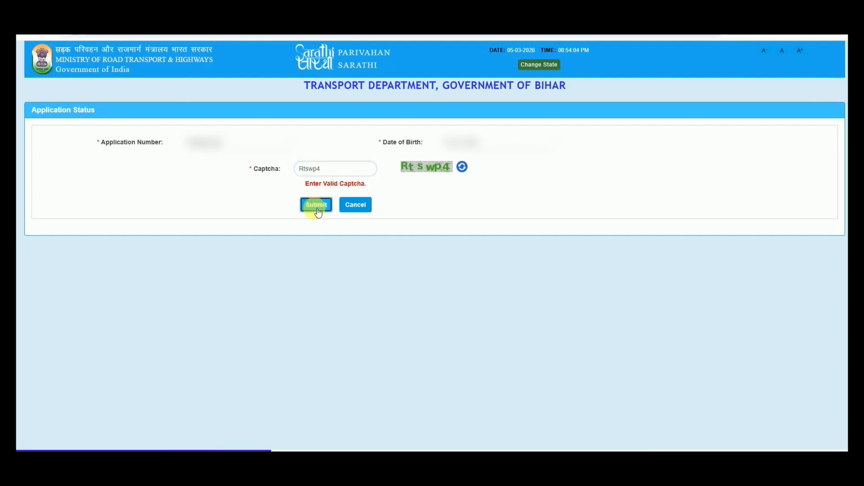
scroll(317, 208, "down", 5)
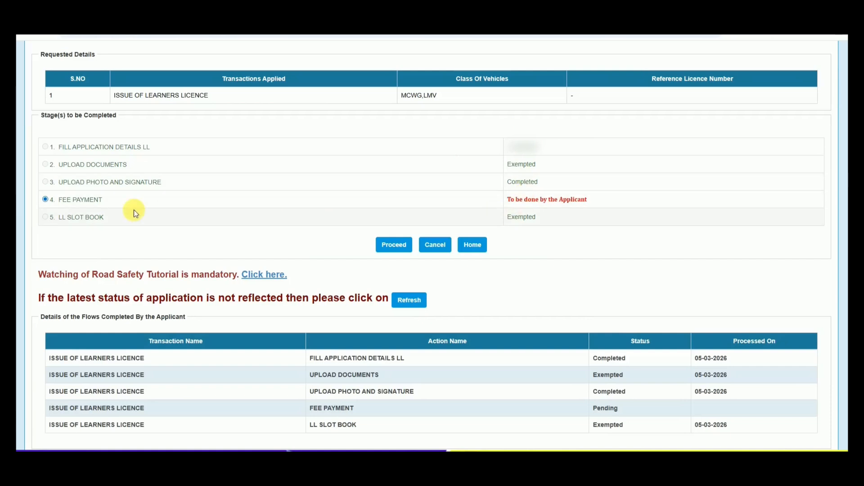
left_click(394, 246)
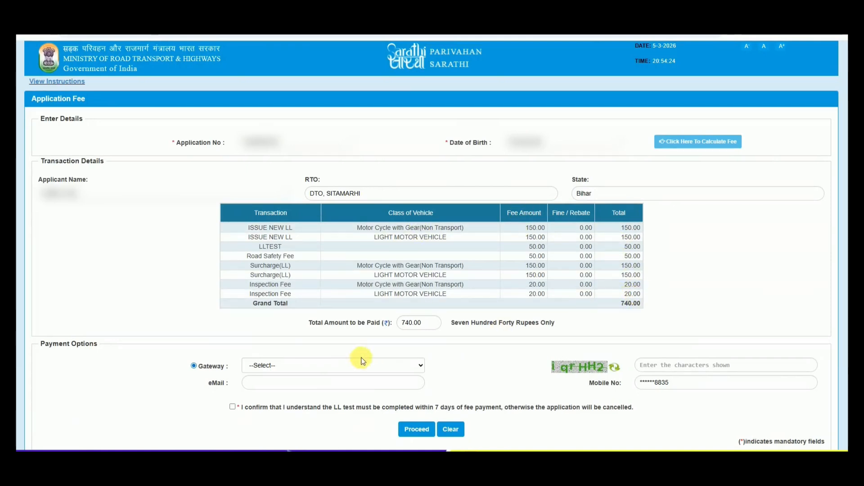
Step: Select the Common PGI gateway, confirm the LL test must be completed within 7 days, and proceed to pay the application fee
left_click(341, 366)
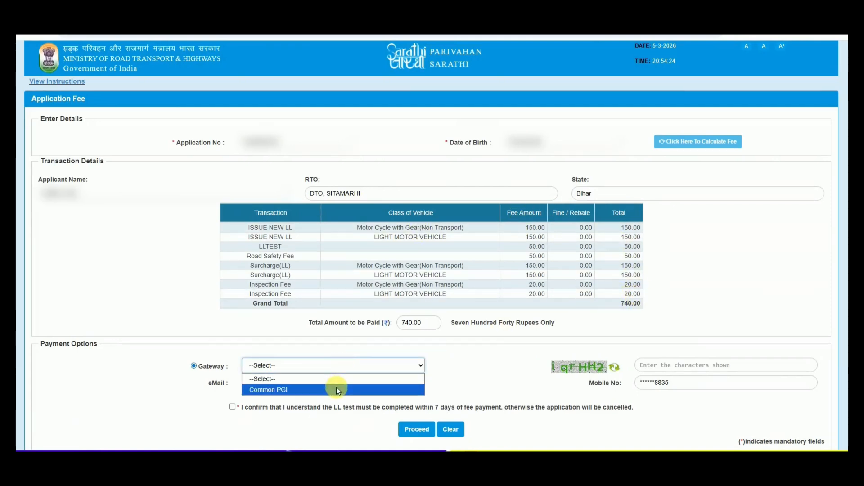
left_click(337, 388)
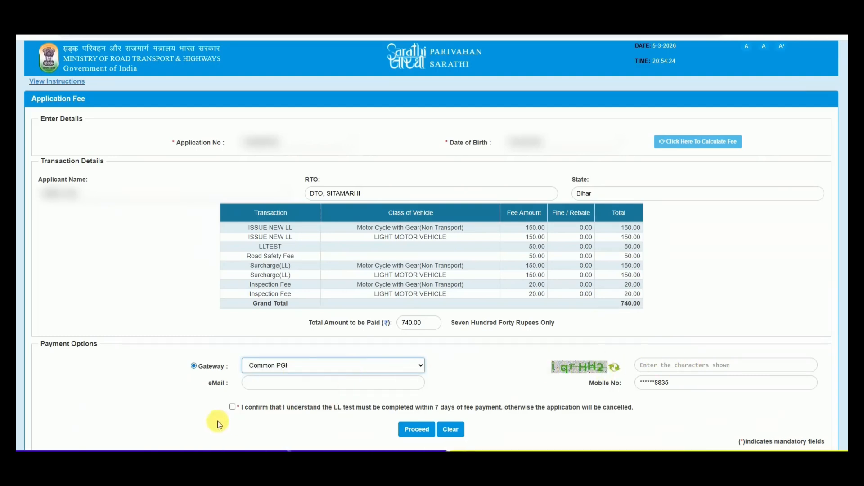
left_click(232, 407)
left_click(410, 431)
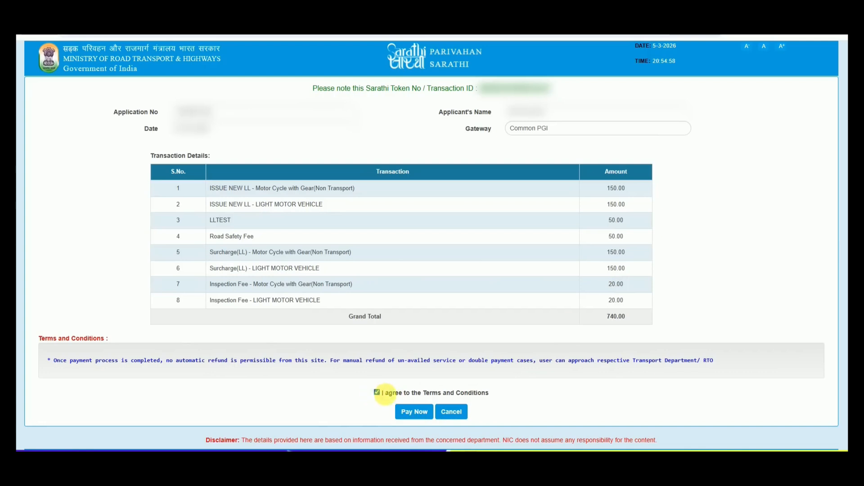
left_click(413, 411)
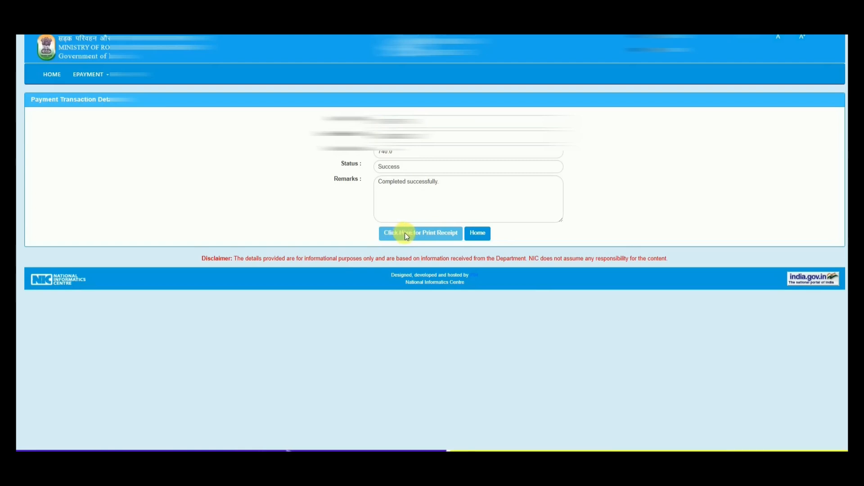
Step: Return to the home page after payment, open the application status, and open the Road Safety Tutorial
left_click(480, 235)
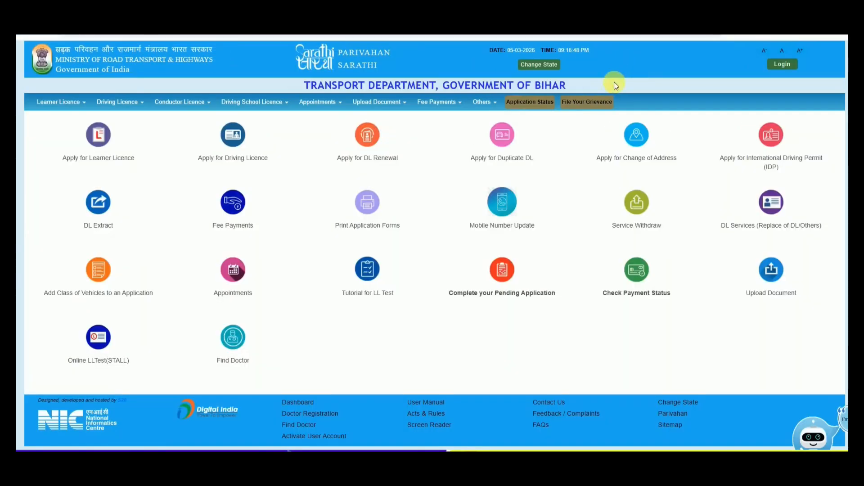
left_click(528, 102)
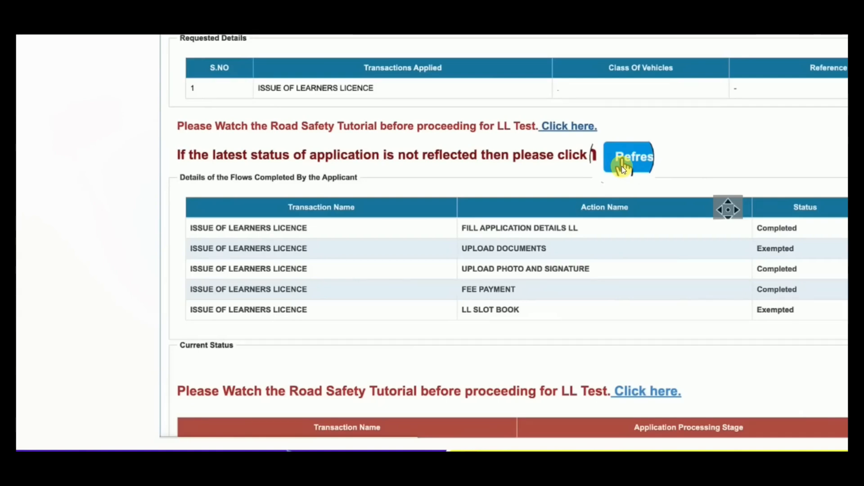
left_click(573, 125)
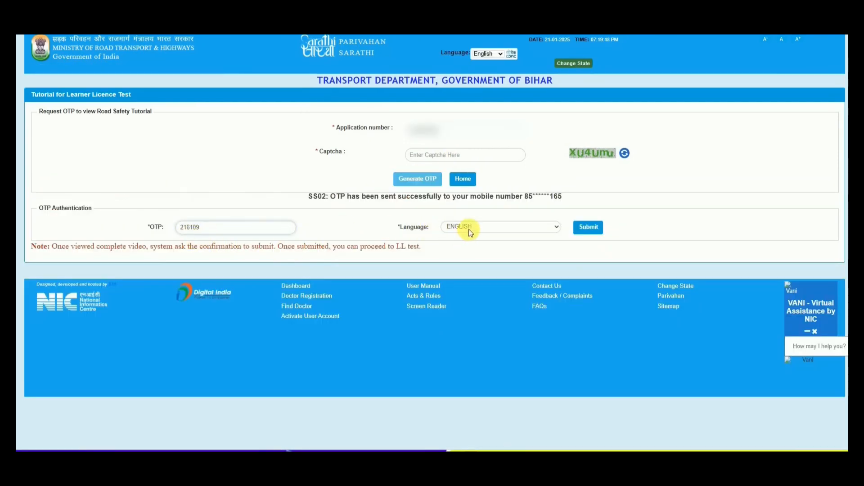
Step: Set the tutorial language to Hindi, submit the OTP authentication, and play the Video on Road Safety
left_click(469, 229)
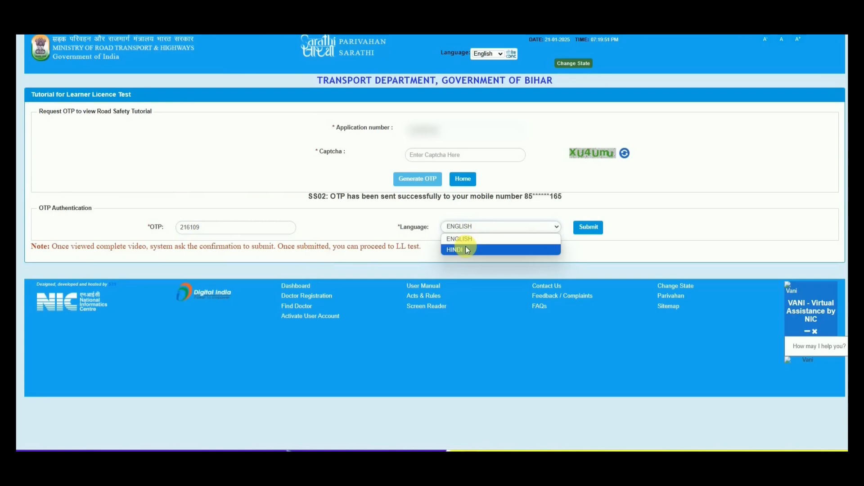
left_click(466, 249)
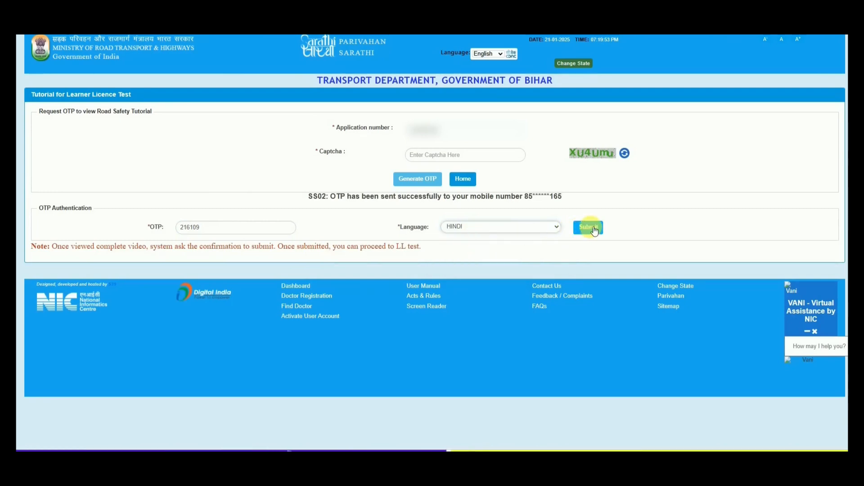
left_click(593, 228)
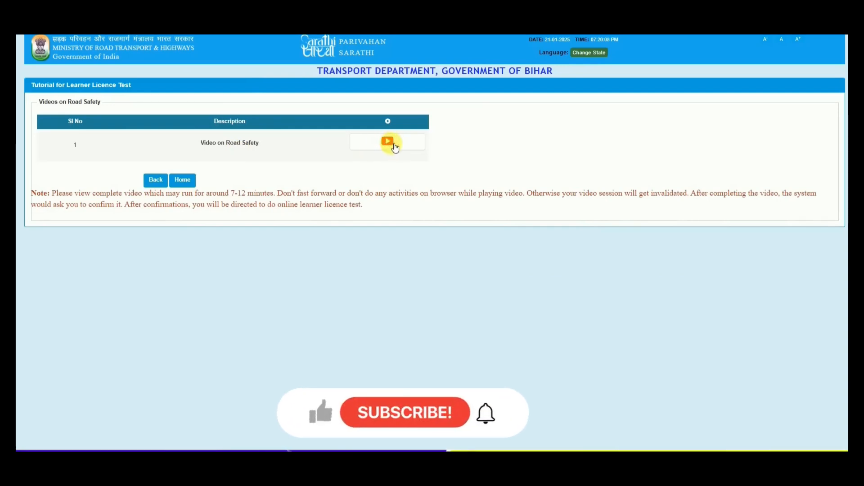
left_click(387, 143)
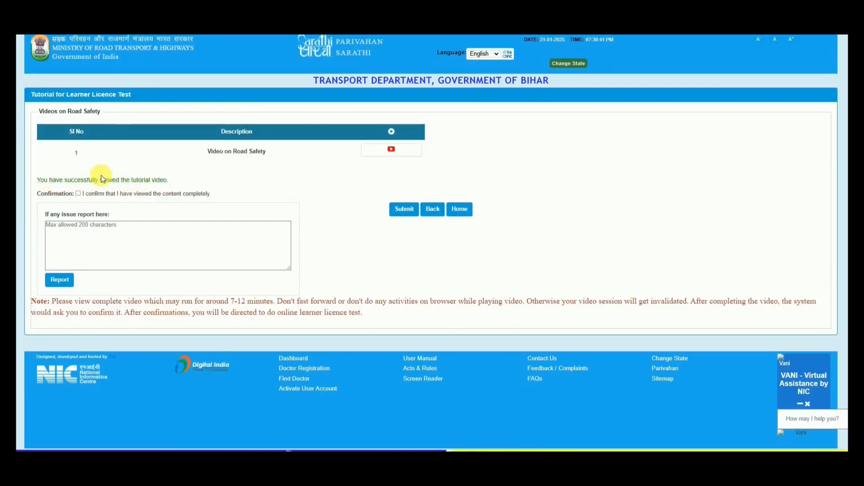
Step: Confirm and submit that the road safety video was viewed completely, leave the tutorial, and open Online LLTest (STALL)
left_click(79, 193)
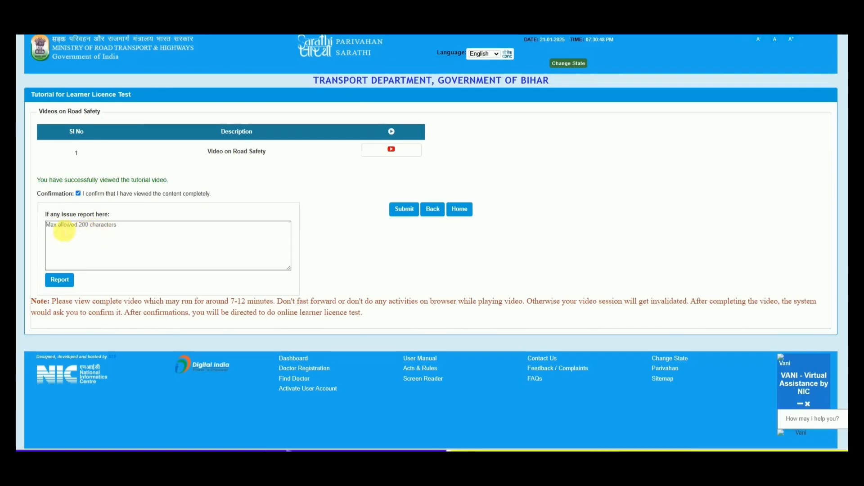
left_click(409, 211)
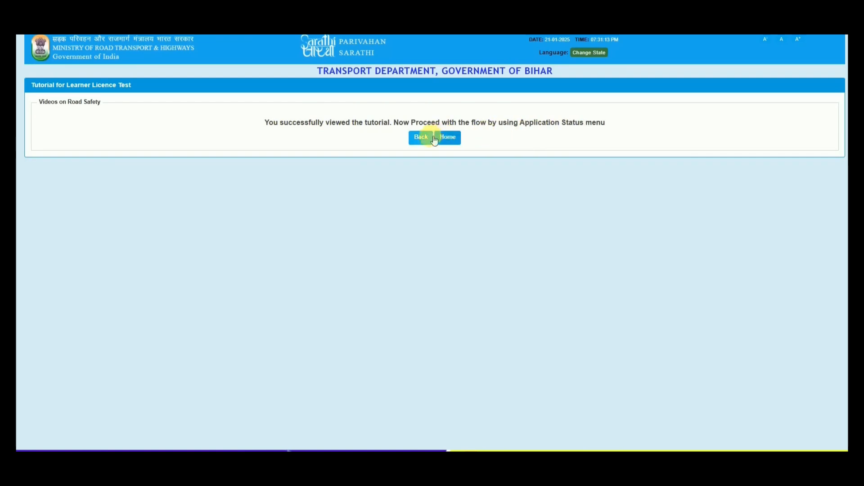
left_click(417, 141)
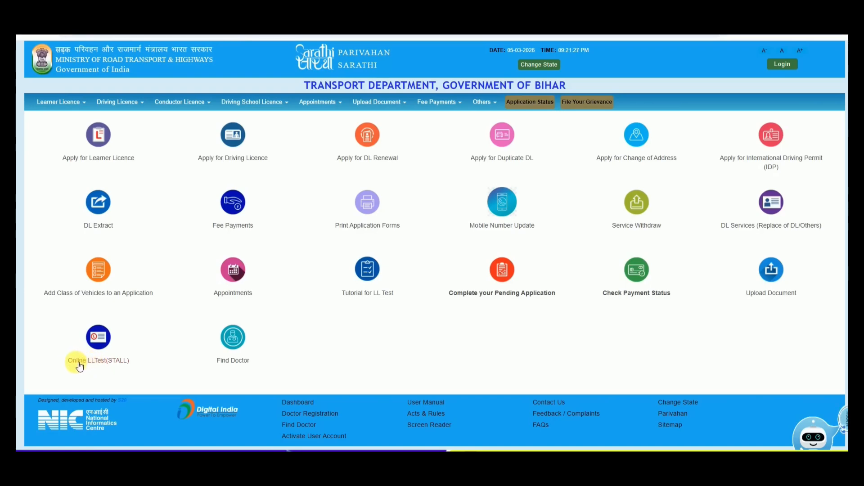
left_click(91, 363)
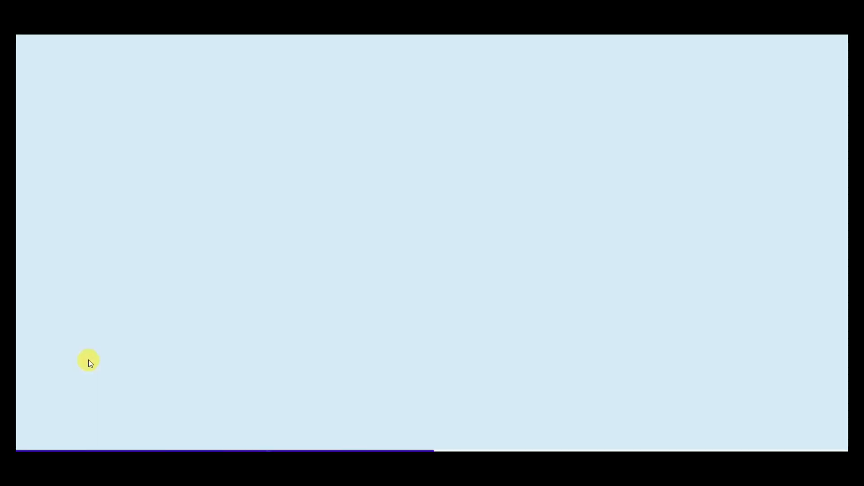